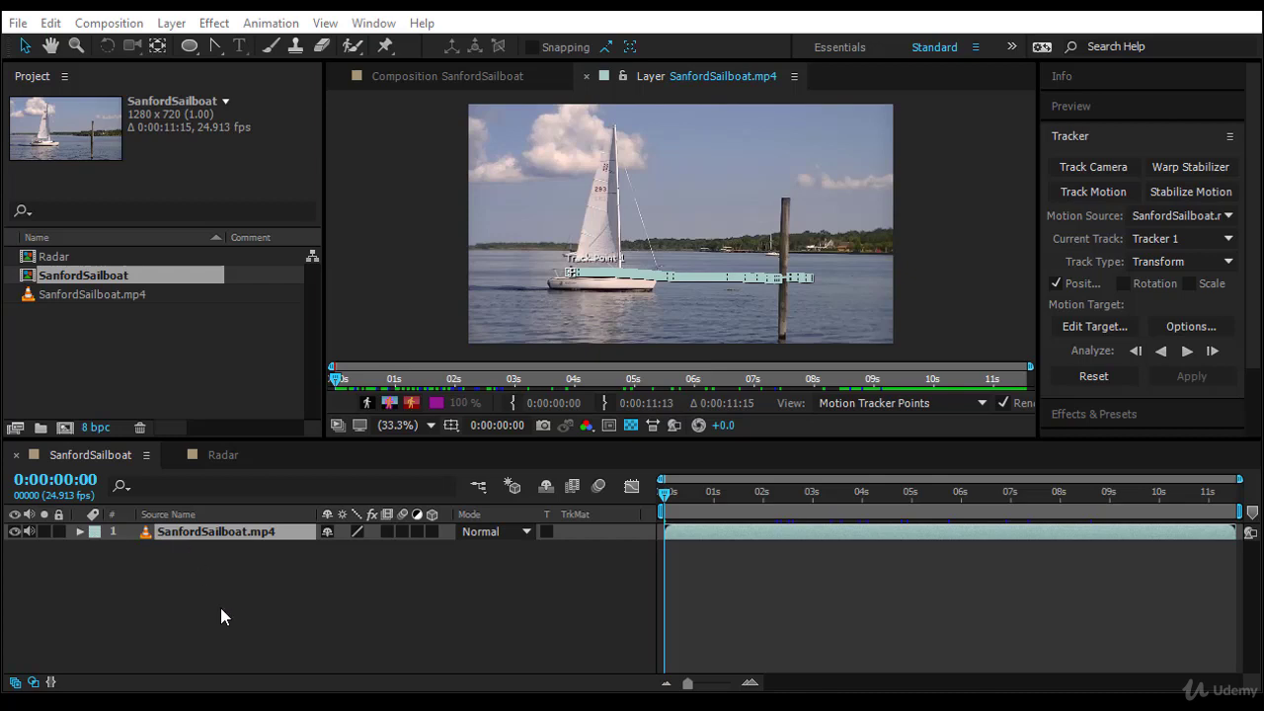
Step: Reveal Tracker 1's Track Point 1 keyframes on the SanfordSailboat.mp4 layer using U
{"action": "left_click", "coordinate": [277, 539]}
{"action": "key", "text": "u"}
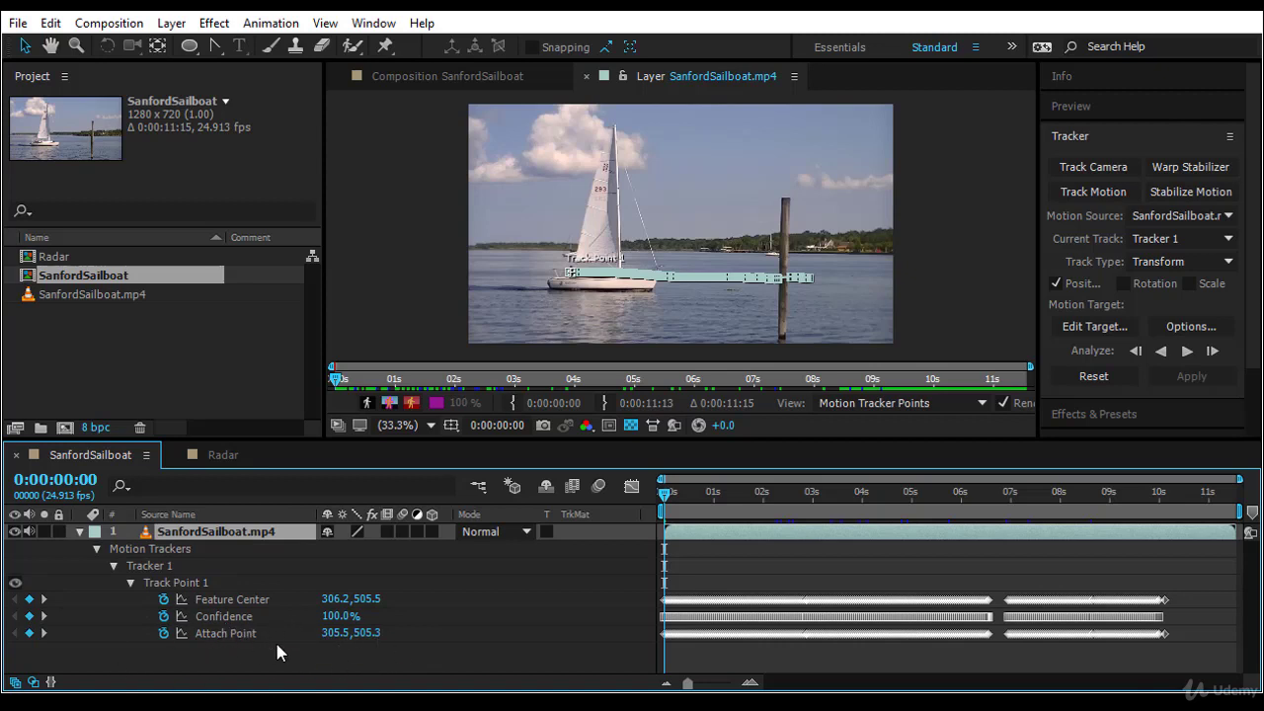
Step: Preview the Radar composition's animation from its first frame
{"action": "left_click", "coordinate": [225, 457]}
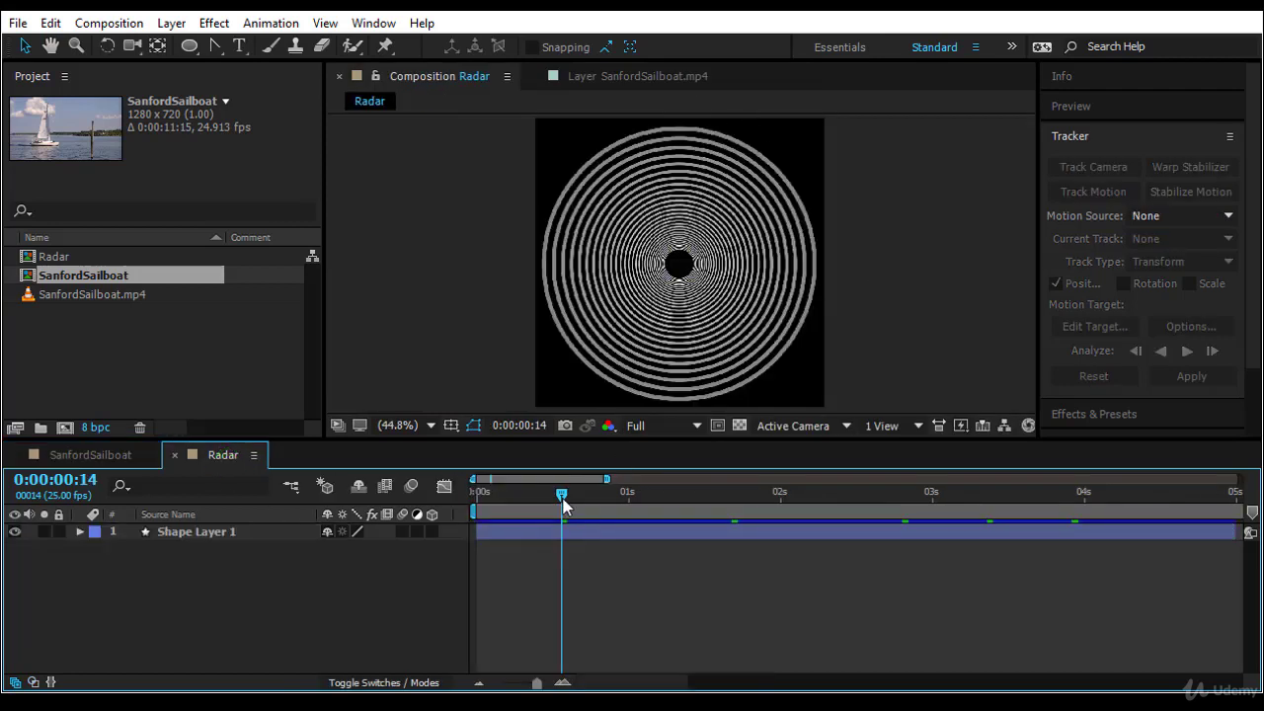
{"action": "left_click_drag", "start_coordinate": [563, 502], "coordinate": [476, 493]}
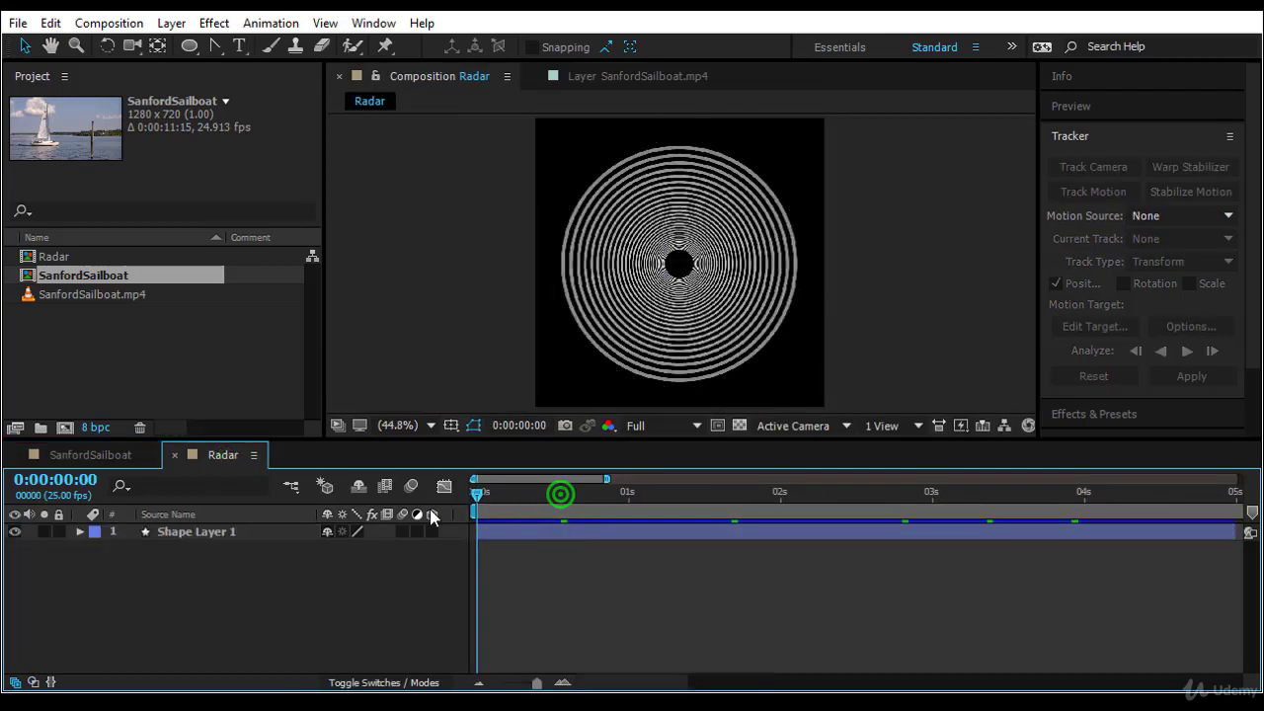
{"action": "left_click", "coordinate": [1083, 105]}
{"action": "left_click", "coordinate": [1103, 133]}
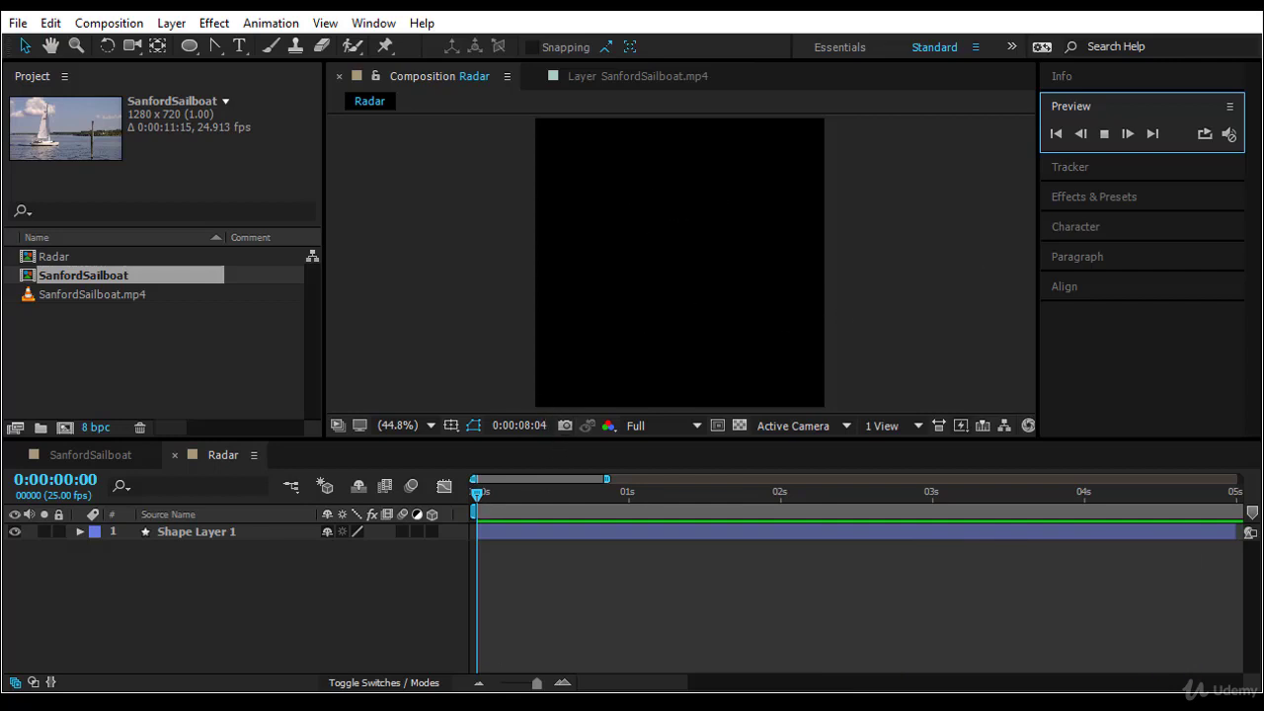
Step: Extend Shape Layer 1's out point to the 30-second end of the Radar composition
{"action": "left_click", "coordinate": [536, 682]}
{"action": "left_click_drag", "start_coordinate": [536, 682], "coordinate": [486, 693]}
{"action": "mouse_move", "coordinate": [600, 531]}
{"action": "left_mouse_down"}
{"action": "mouse_move", "coordinate": [1142, 522]}
{"action": "mouse_move", "coordinate": [1241, 532]}
{"action": "left_mouse_up"}
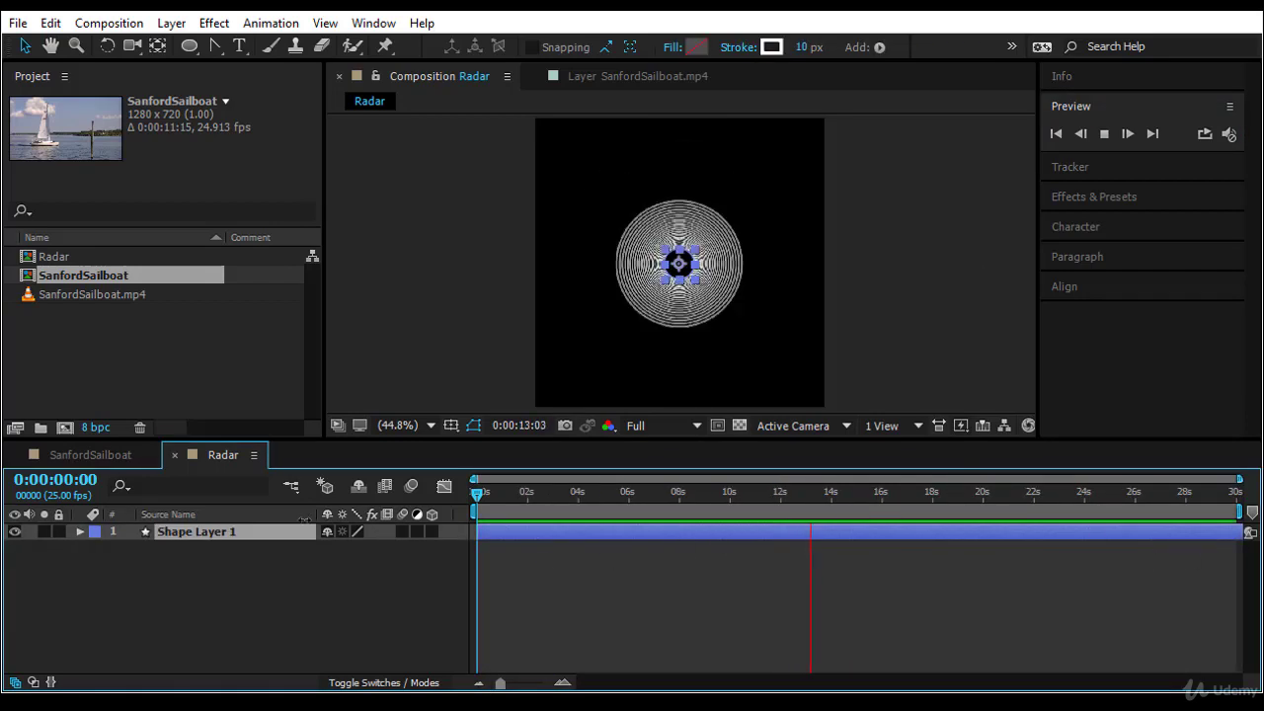
{"action": "left_click", "coordinate": [119, 455]}
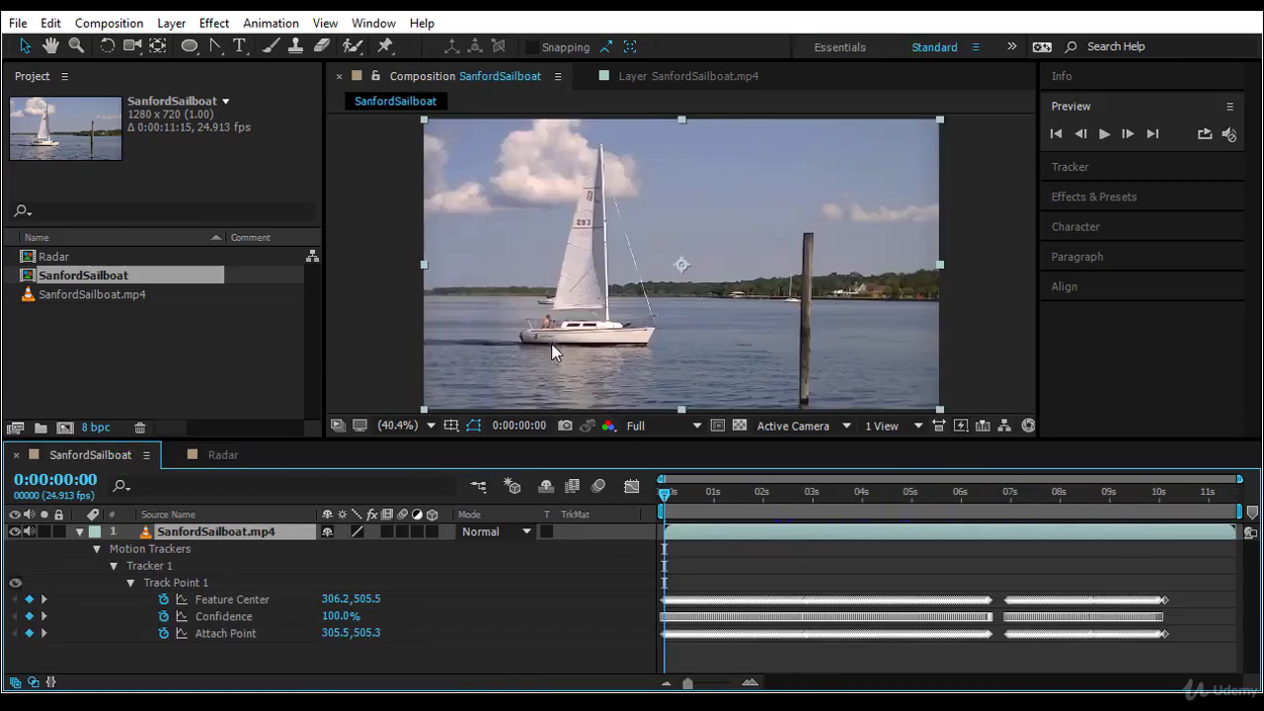
Step: Add Radar from the Project panel as layer 1 above the sailboat video, then select the video
{"action": "left_click", "coordinate": [215, 456]}
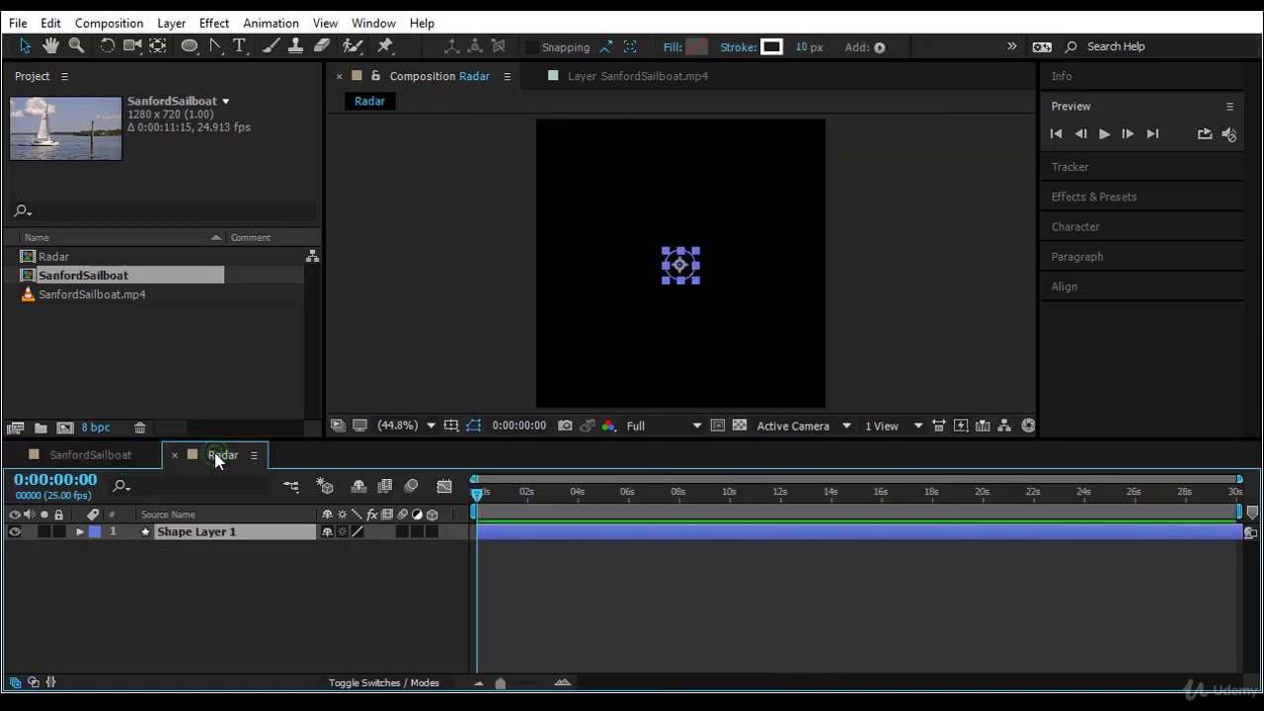
{"action": "left_click", "coordinate": [127, 456]}
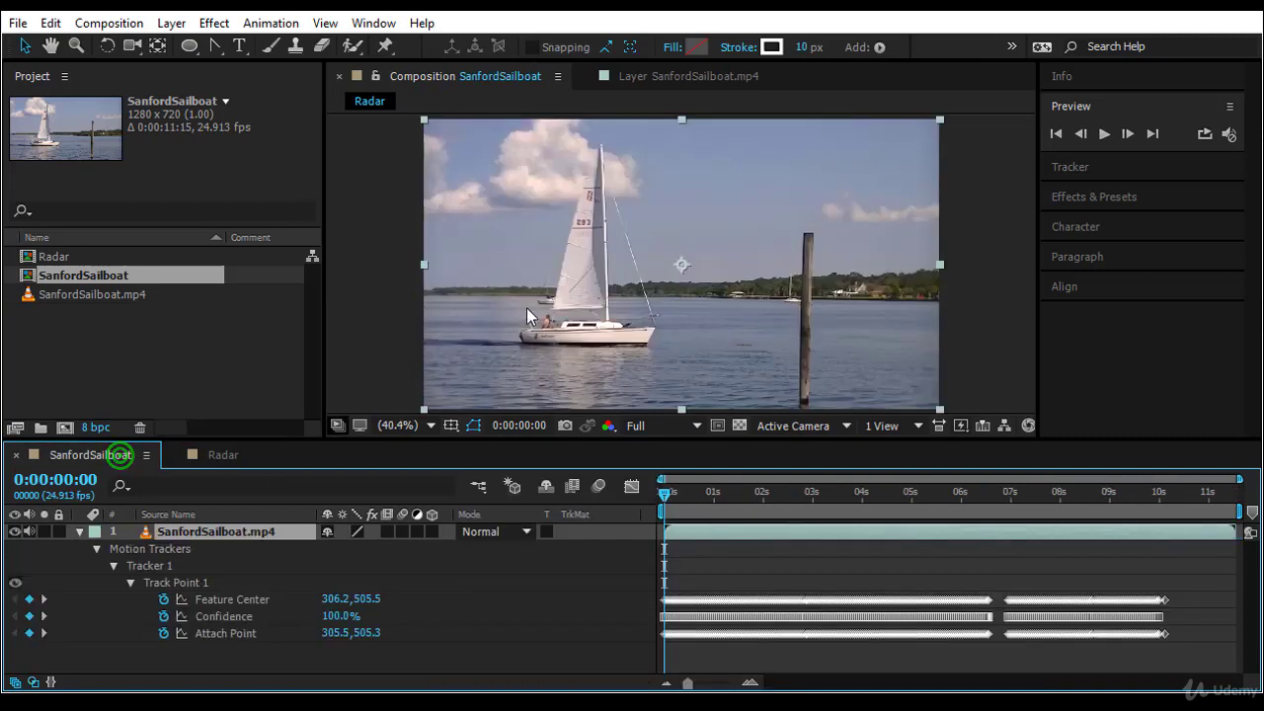
{"action": "left_click", "coordinate": [75, 256]}
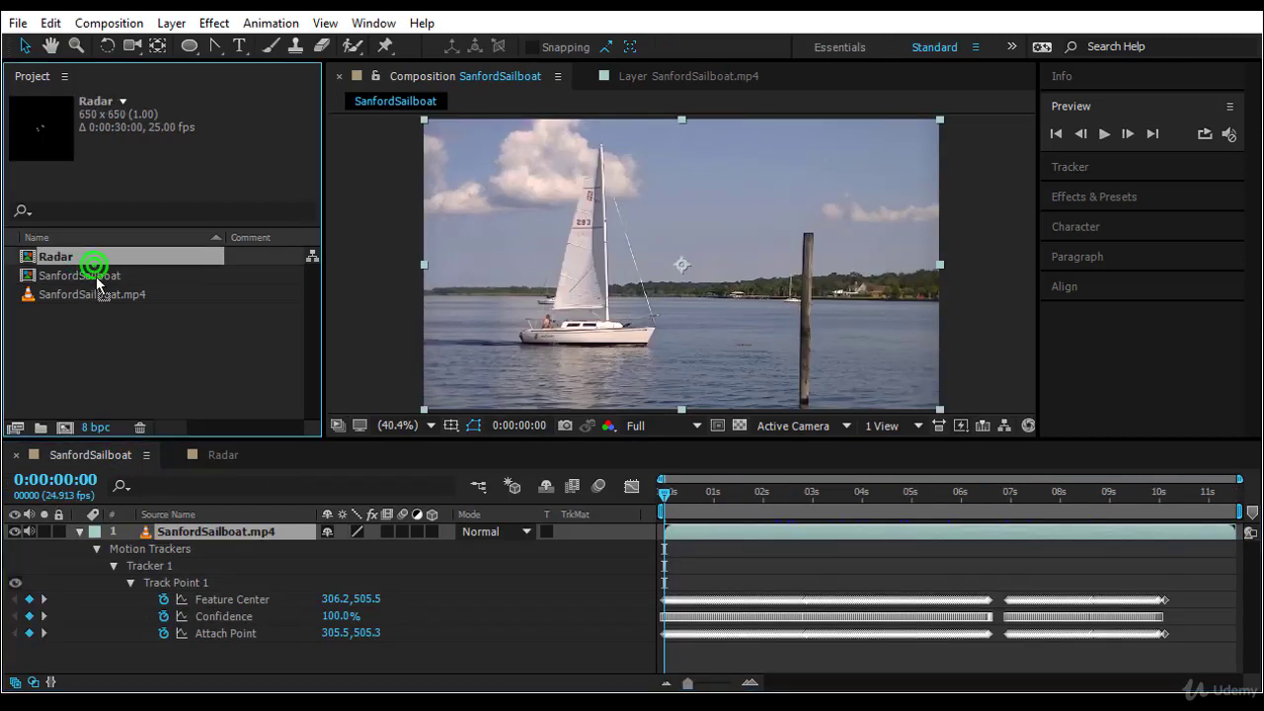
{"action": "left_click_drag", "start_coordinate": [96, 277], "coordinate": [109, 542]}
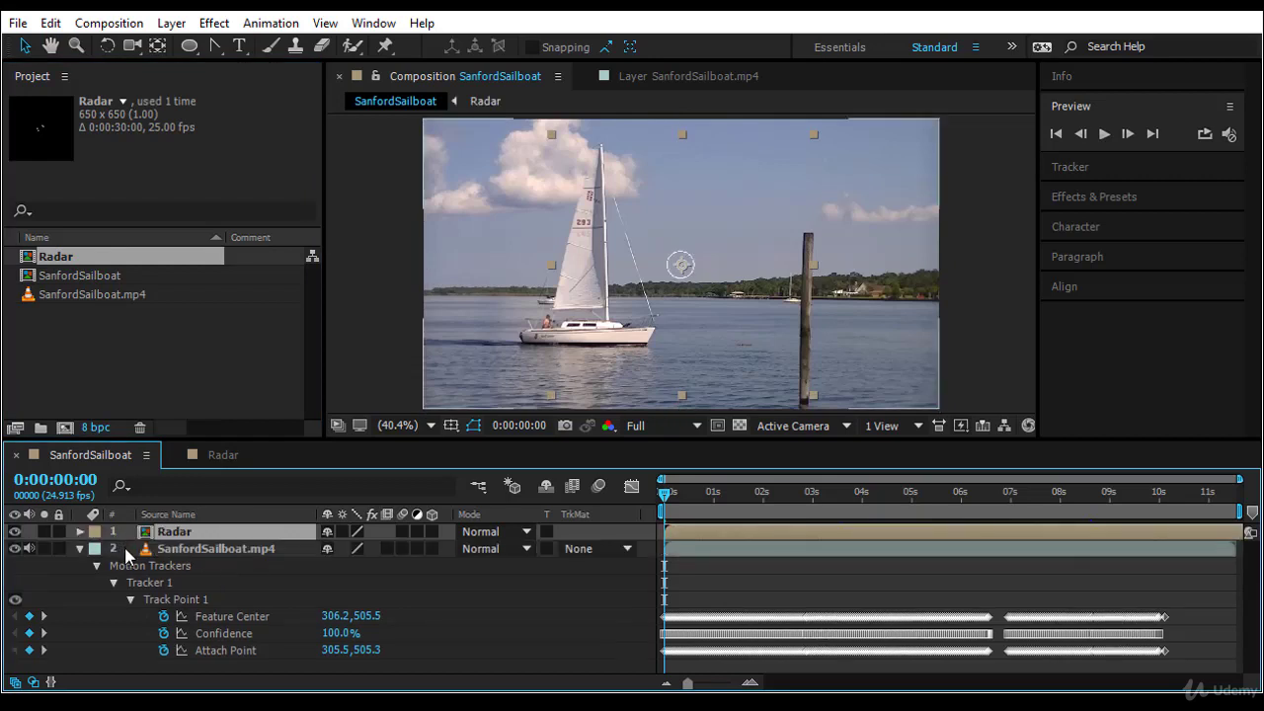
{"action": "left_click", "coordinate": [197, 551]}
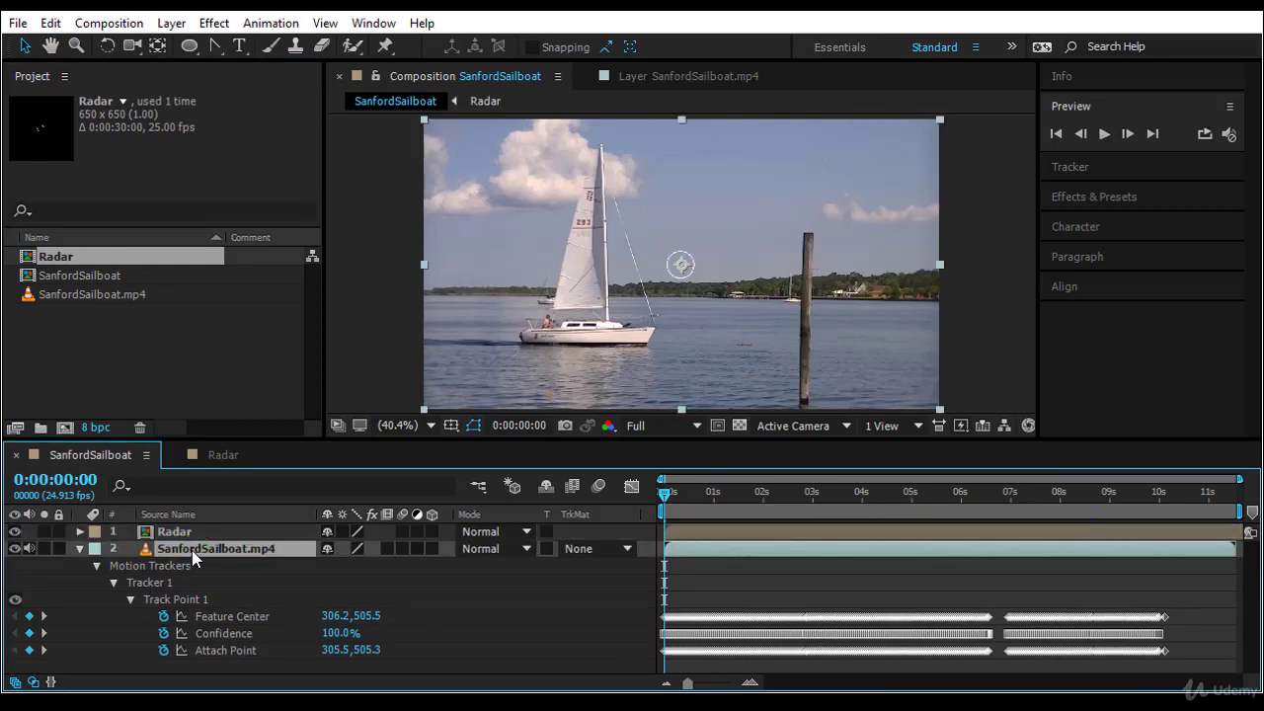
Step: Set Tracker 1's motion target to layer 1. Radar through Edit Target
{"action": "left_click", "coordinate": [706, 79]}
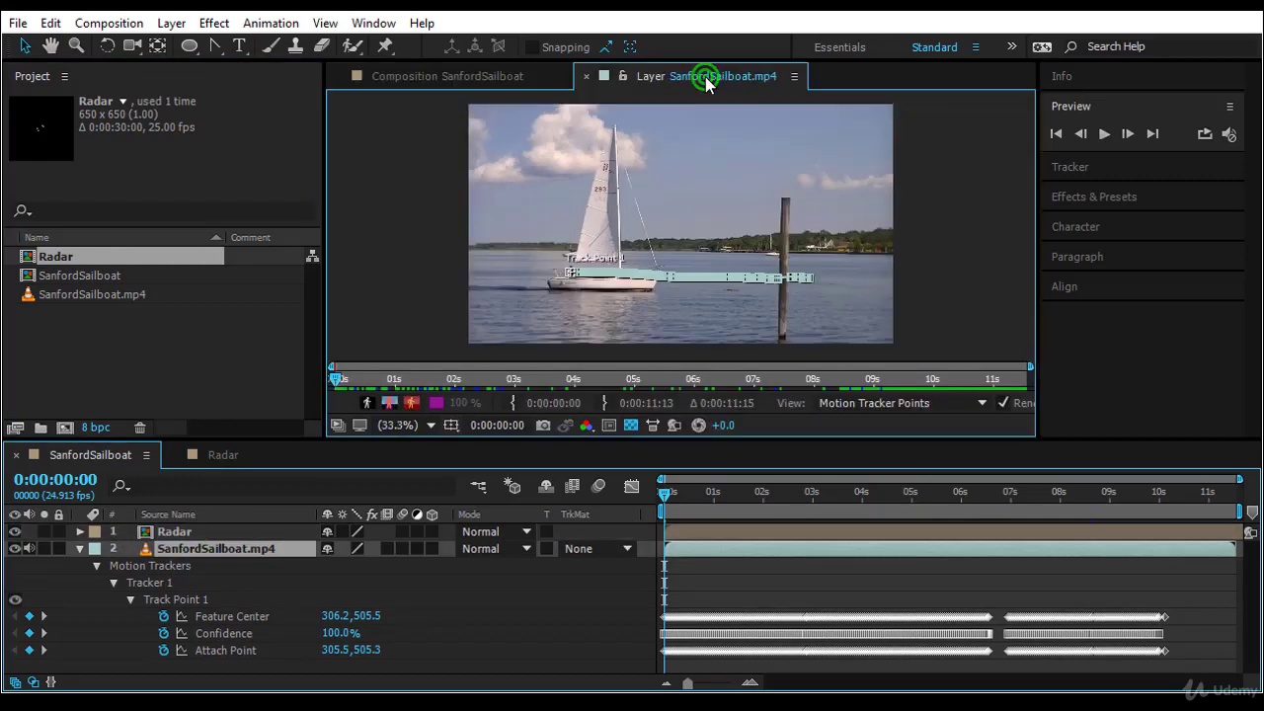
{"action": "left_click", "coordinate": [1081, 166]}
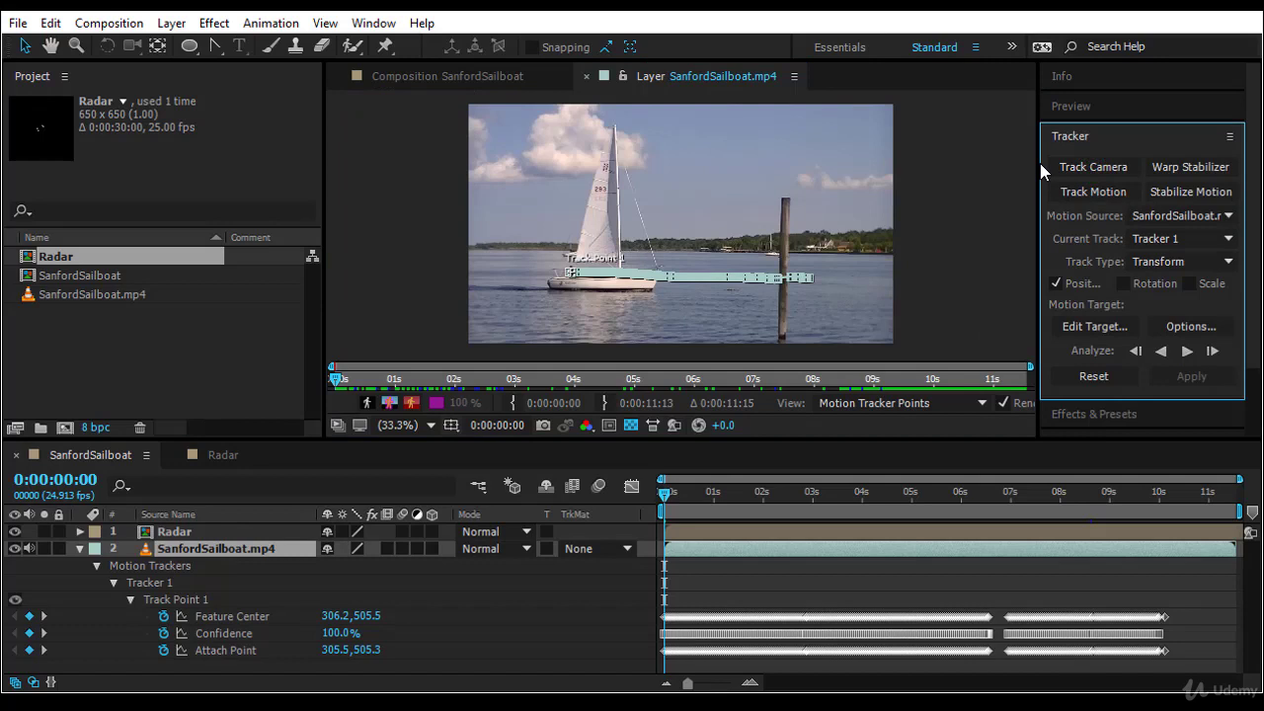
{"action": "left_click", "coordinate": [1096, 327]}
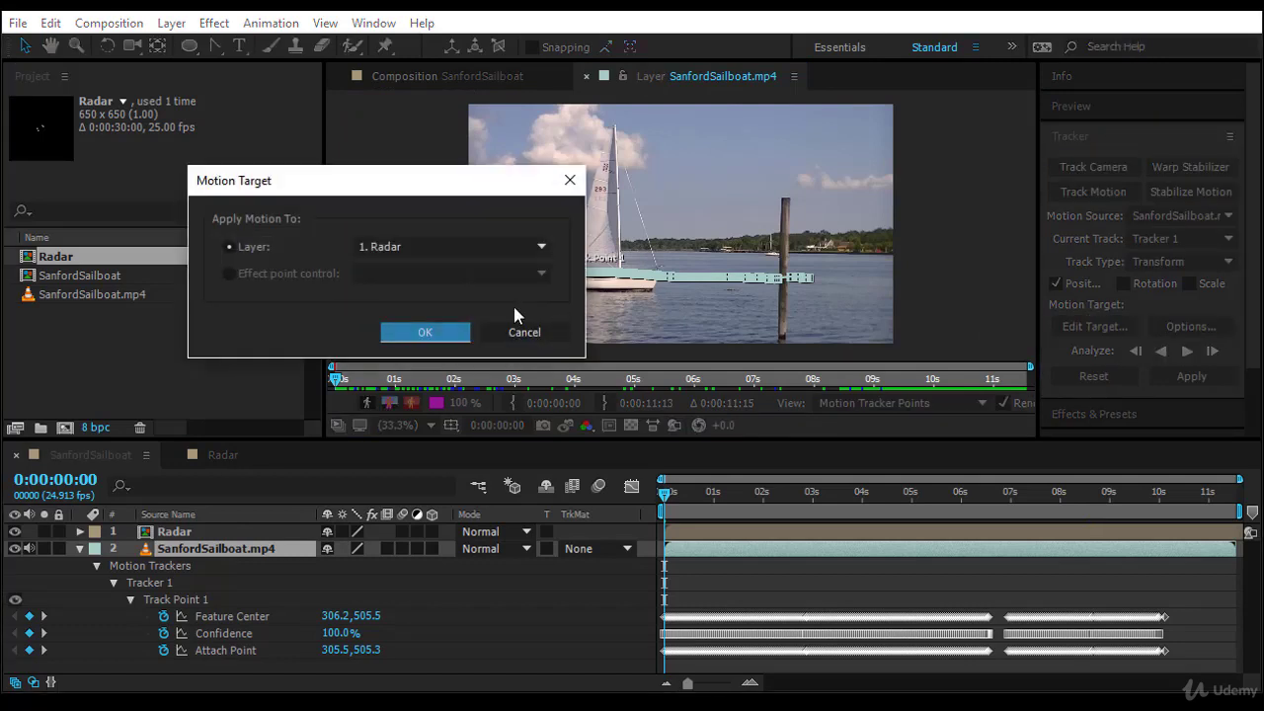
{"action": "left_click", "coordinate": [392, 247]}
{"action": "left_click", "coordinate": [403, 269]}
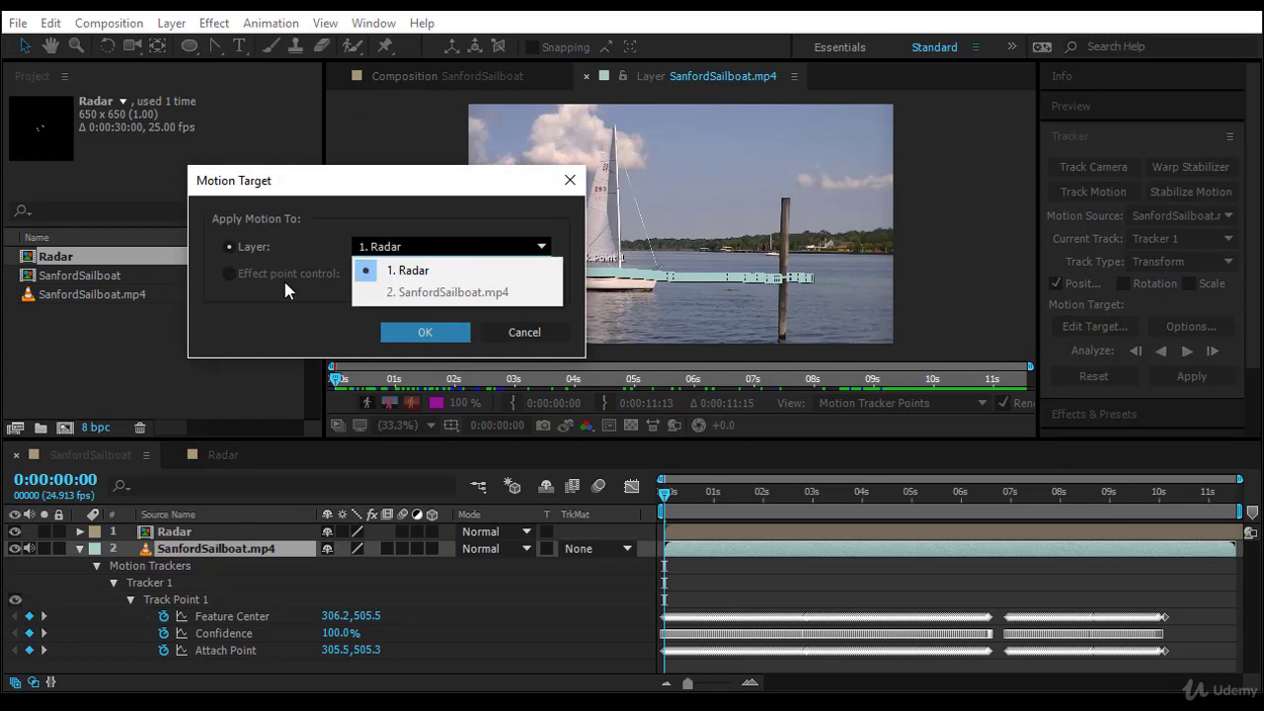
{"action": "left_click", "coordinate": [374, 247]}
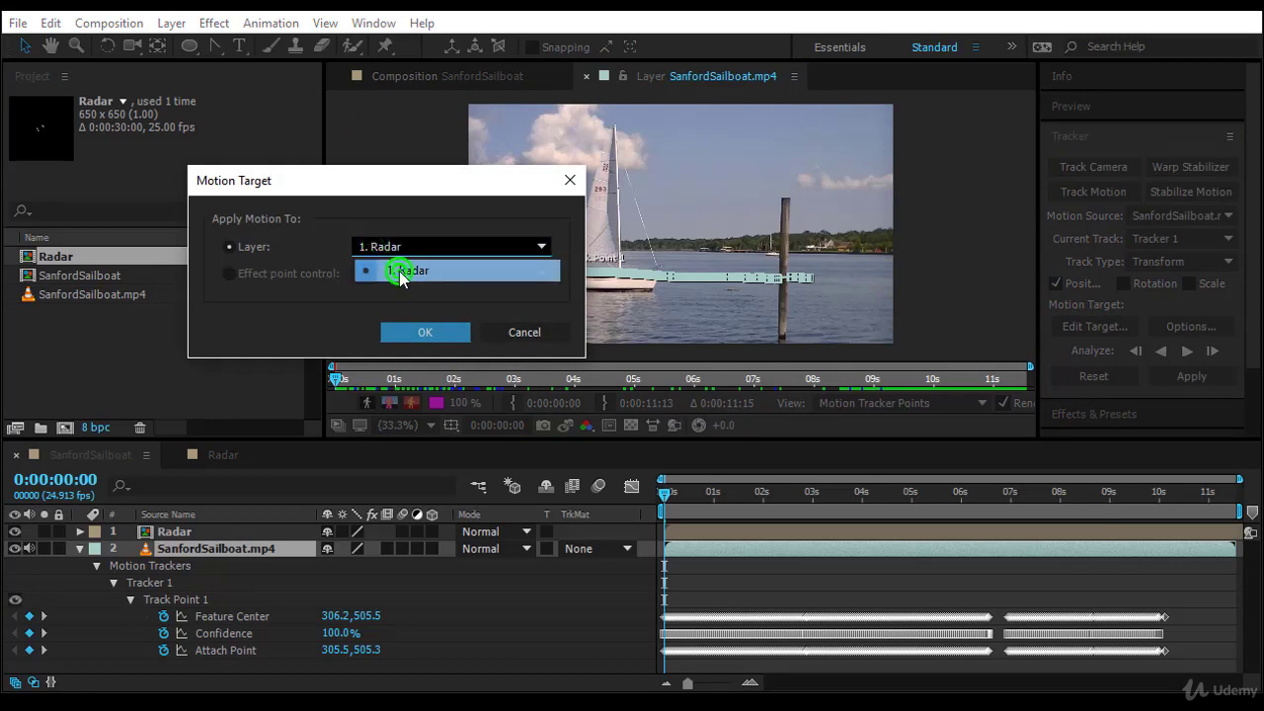
{"action": "left_click", "coordinate": [439, 267]}
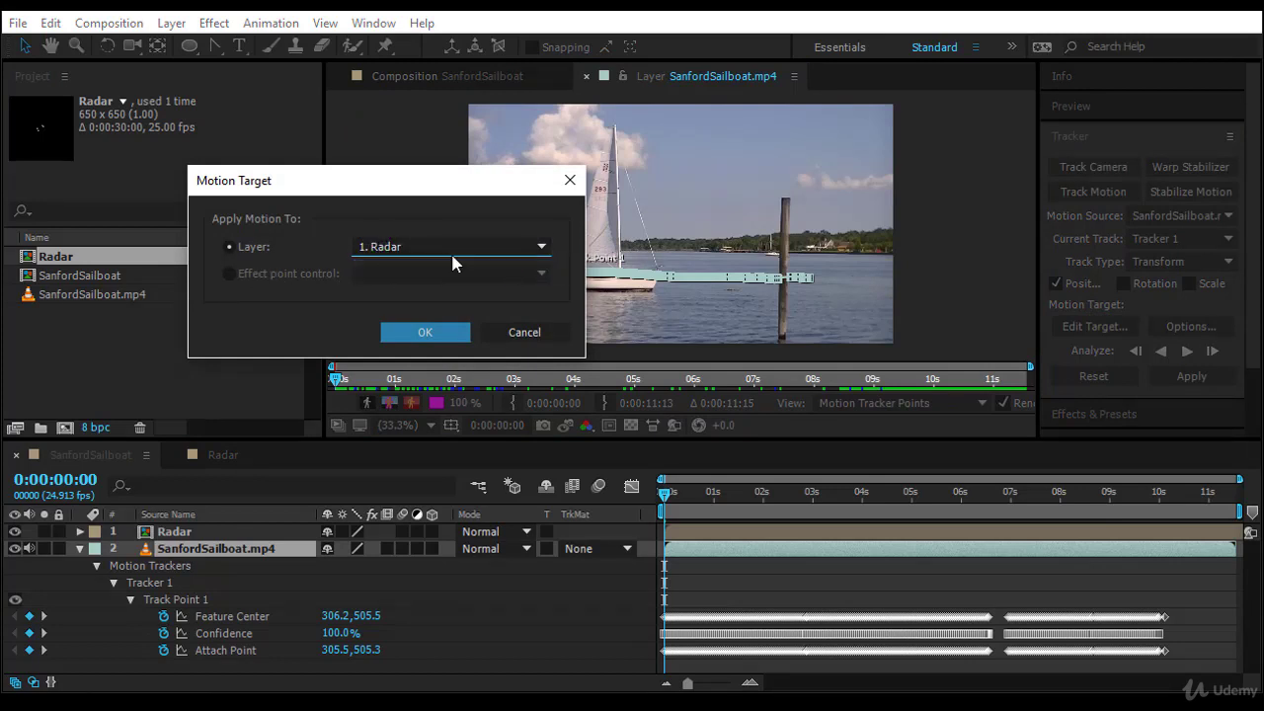
{"action": "left_click", "coordinate": [434, 327]}
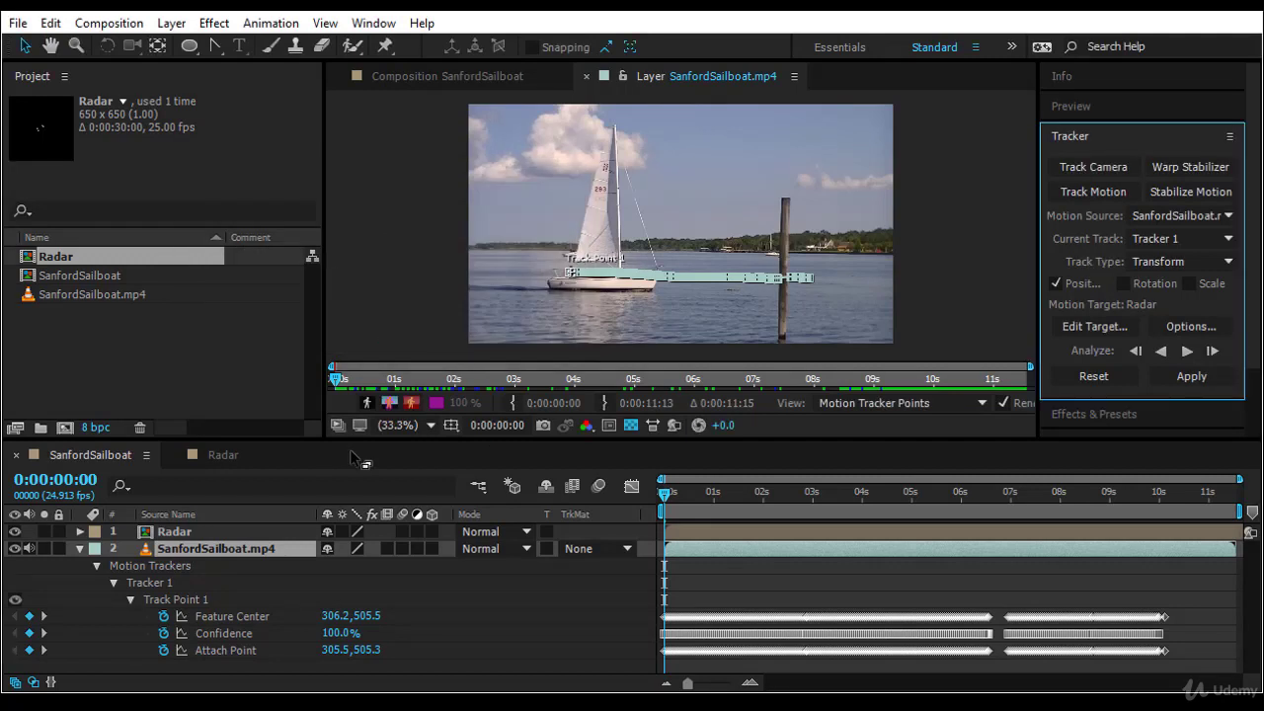
Step: Apply Tracker 1's data to the Radar layer's Position in both X and Y
{"action": "left_click", "coordinate": [217, 532]}
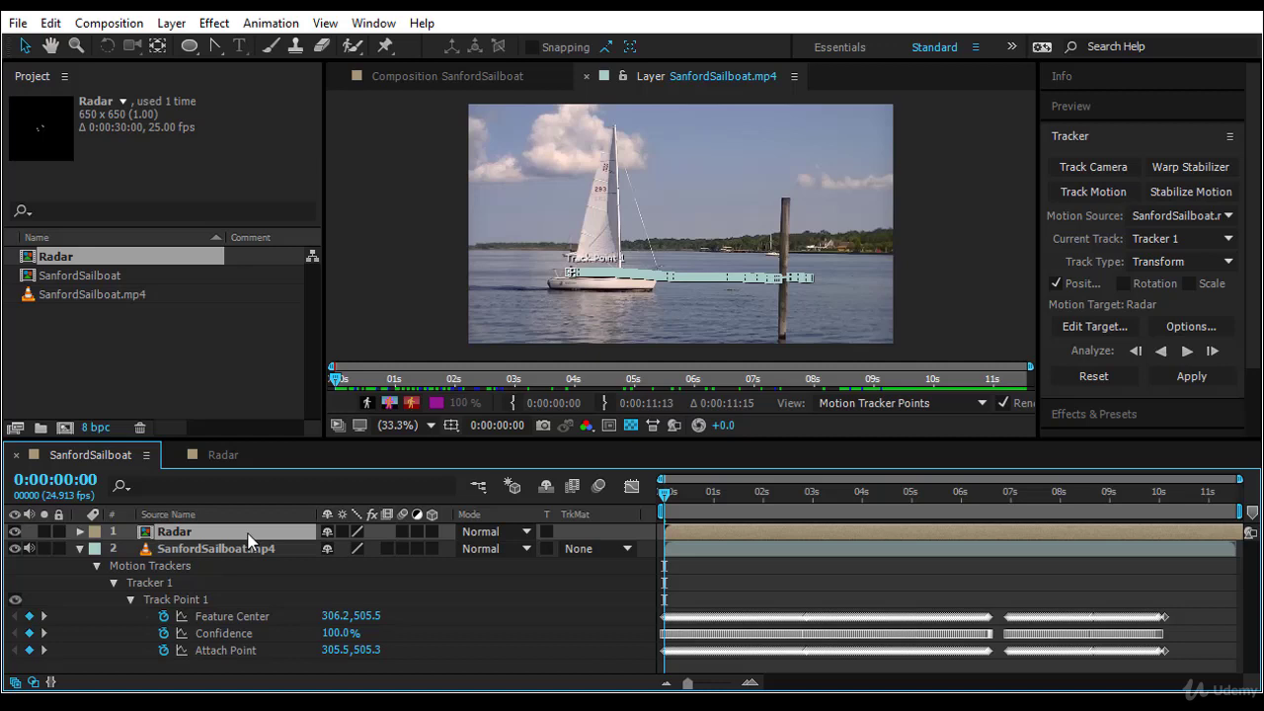
{"action": "key", "text": "p"}
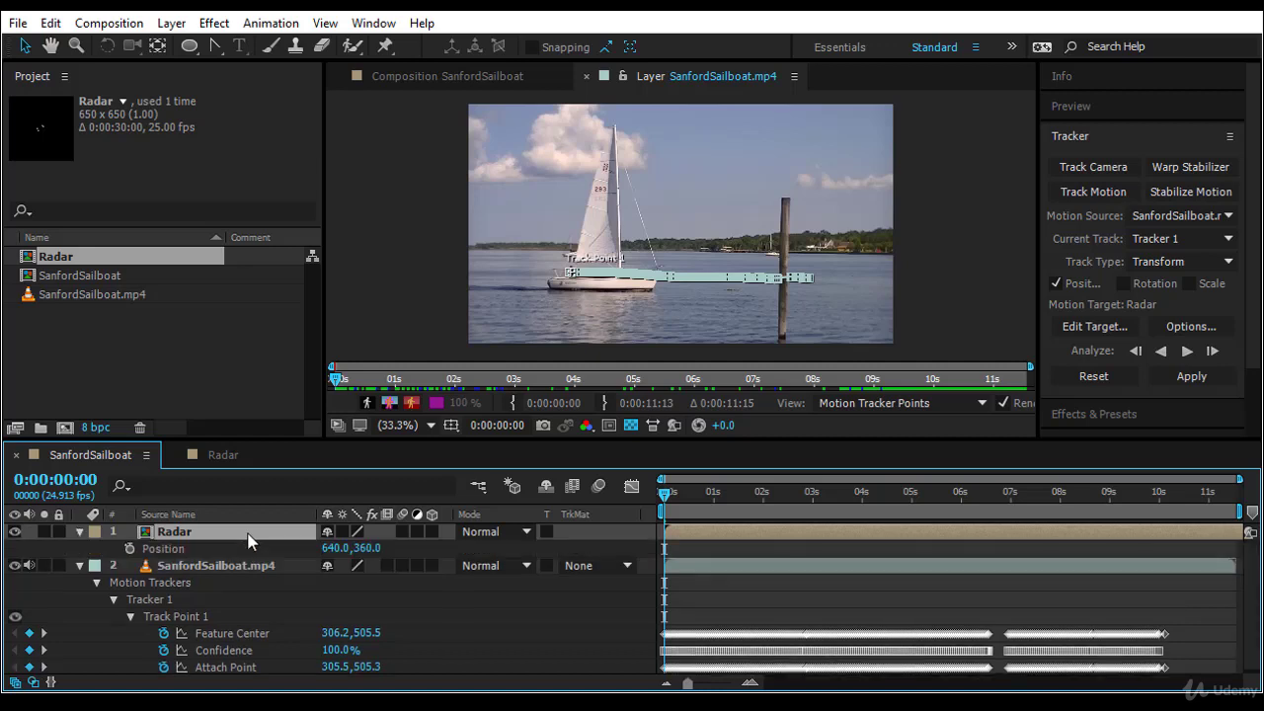
{"action": "left_click", "coordinate": [1191, 376]}
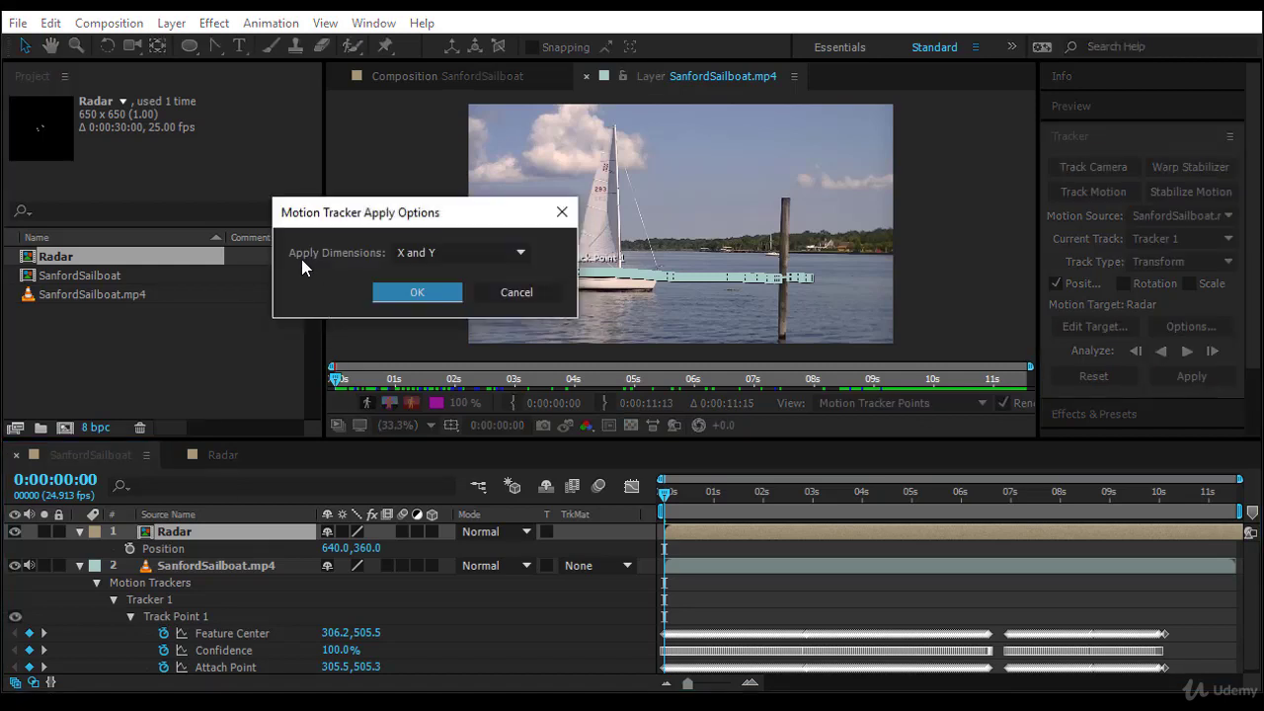
{"action": "left_click", "coordinate": [438, 254]}
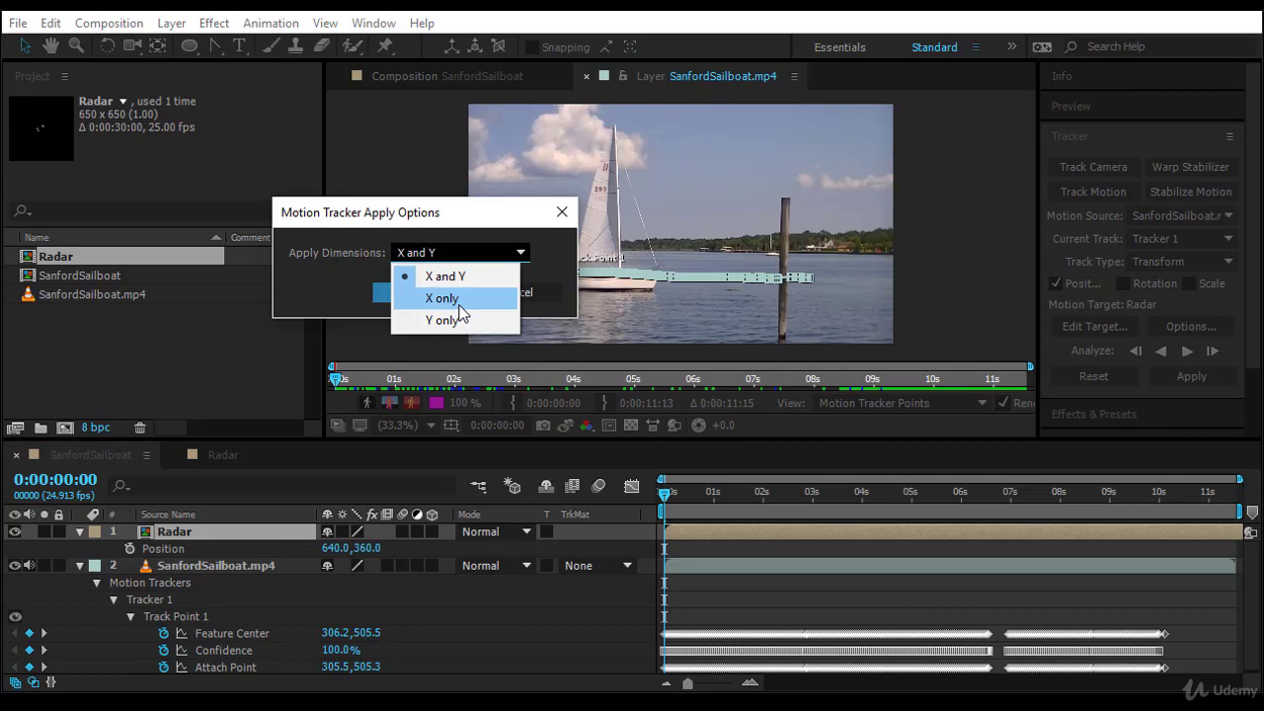
{"action": "left_click", "coordinate": [317, 295]}
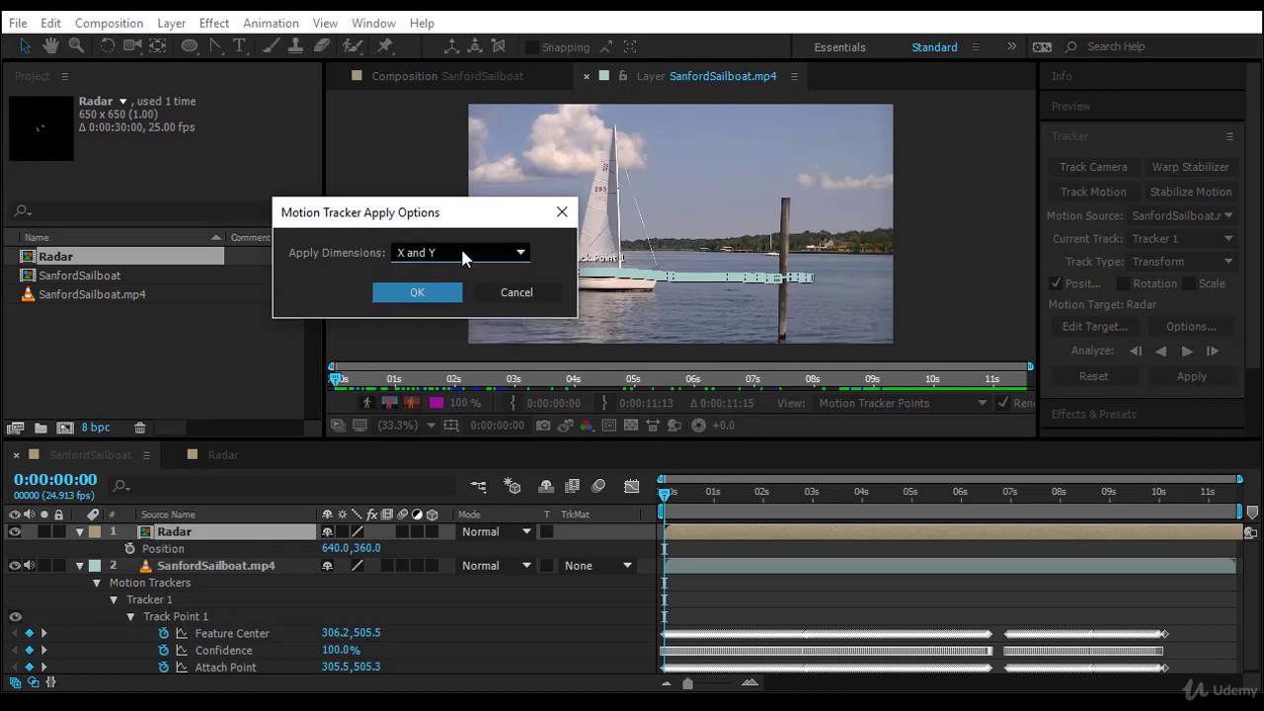
{"action": "left_click", "coordinate": [417, 292]}
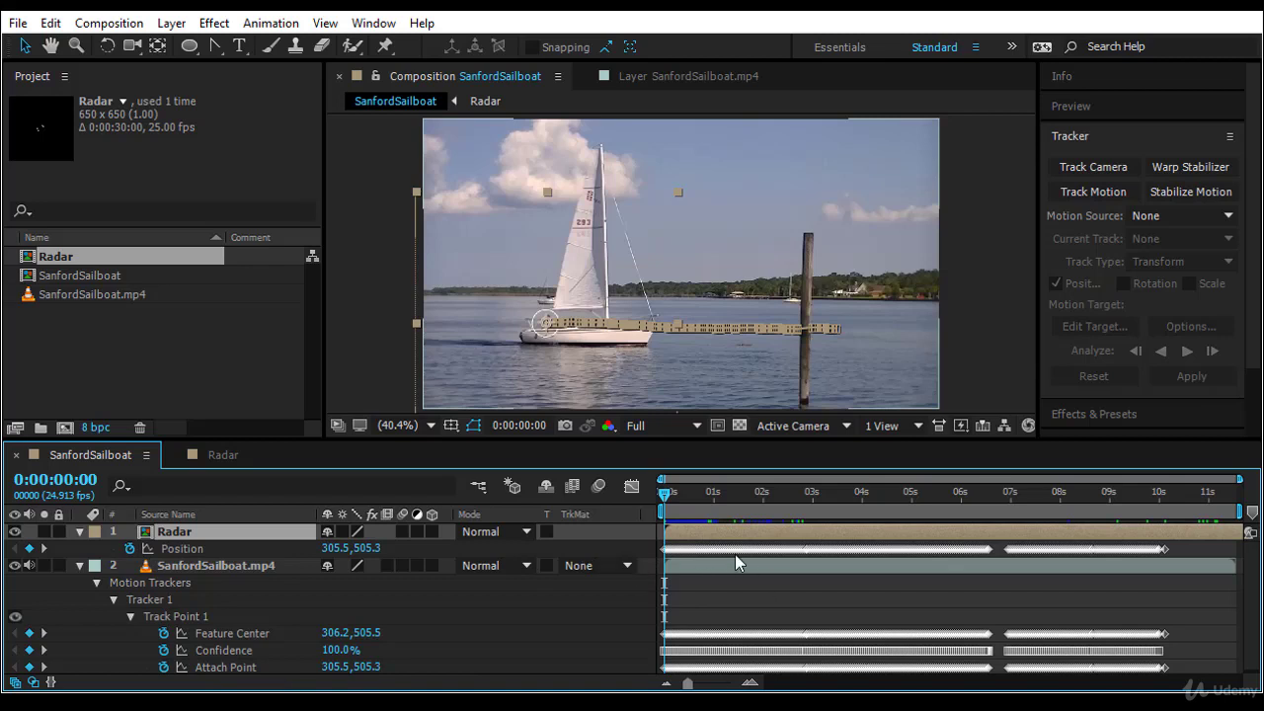
Step: Enlarge the viewer and play the composition to watch the radar follow the sailboat
{"action": "mouse_move", "coordinate": [736, 554]}
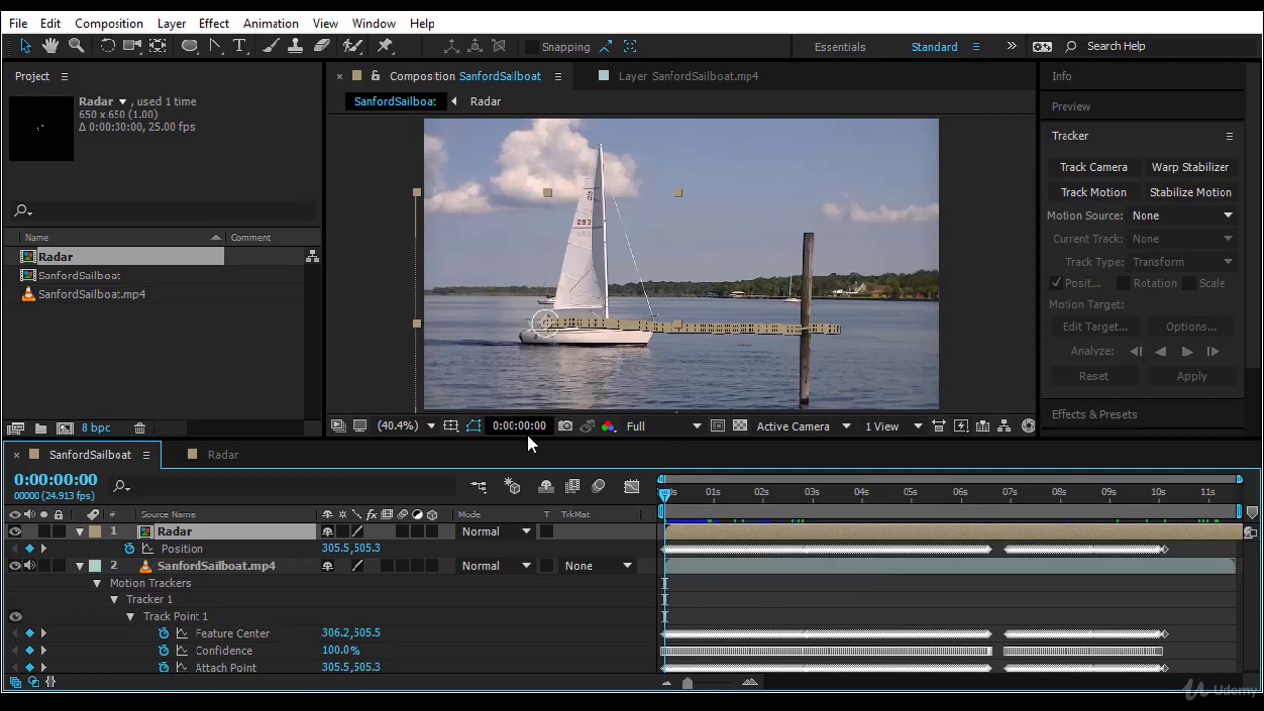
{"action": "left_click_drag", "start_coordinate": [526, 431], "coordinate": [539, 518]}
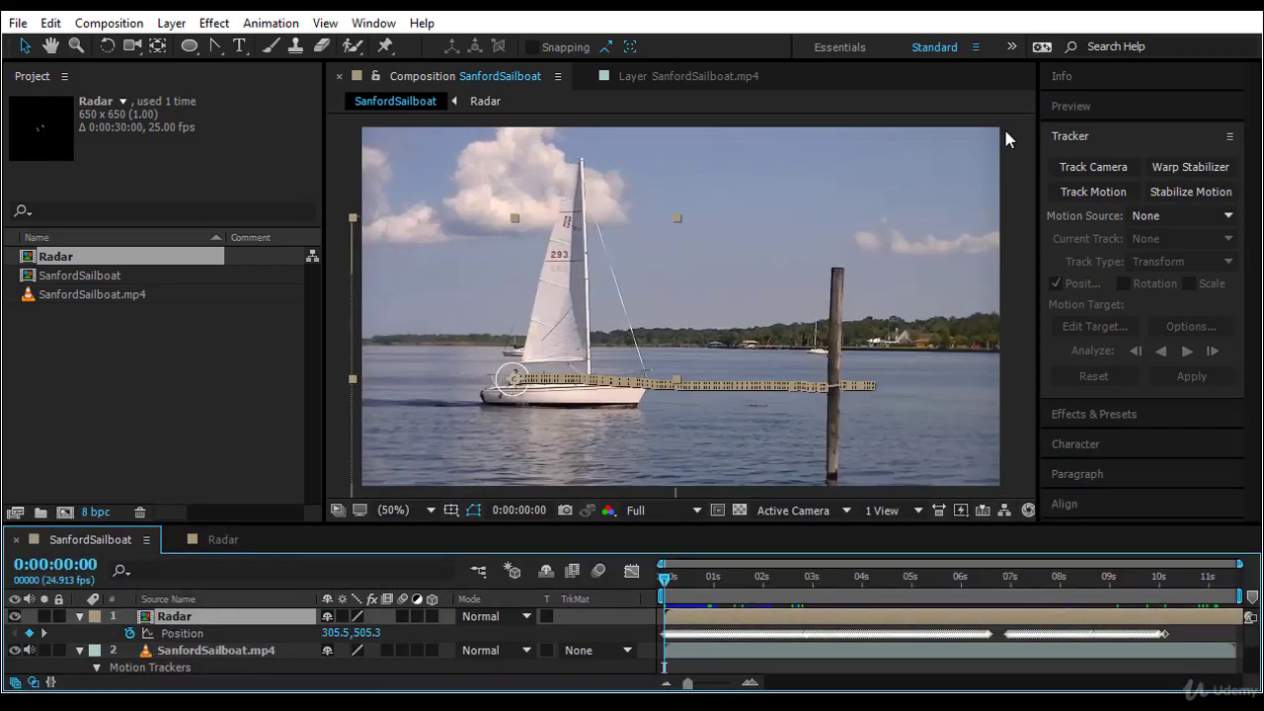
{"action": "left_click", "coordinate": [1081, 105]}
{"action": "left_click", "coordinate": [1102, 133]}
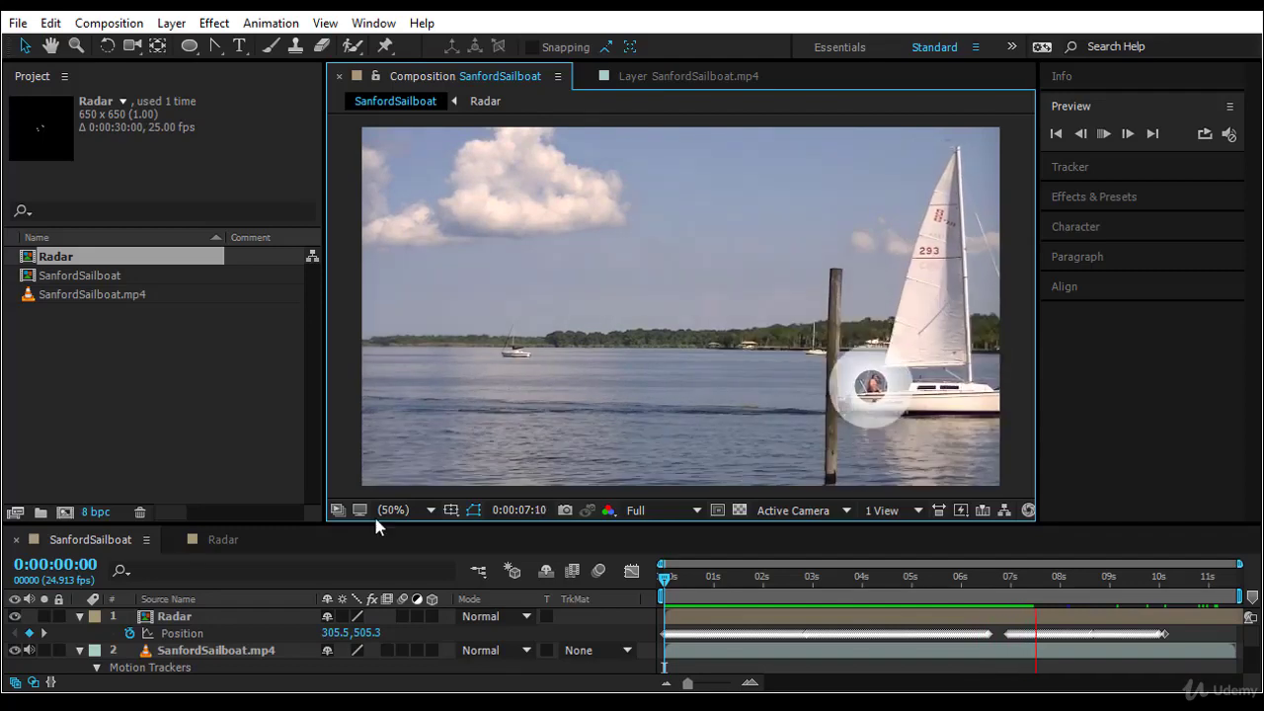
{"action": "left_click_drag", "start_coordinate": [347, 521], "coordinate": [367, 437]}
{"action": "key", "text": "space"}
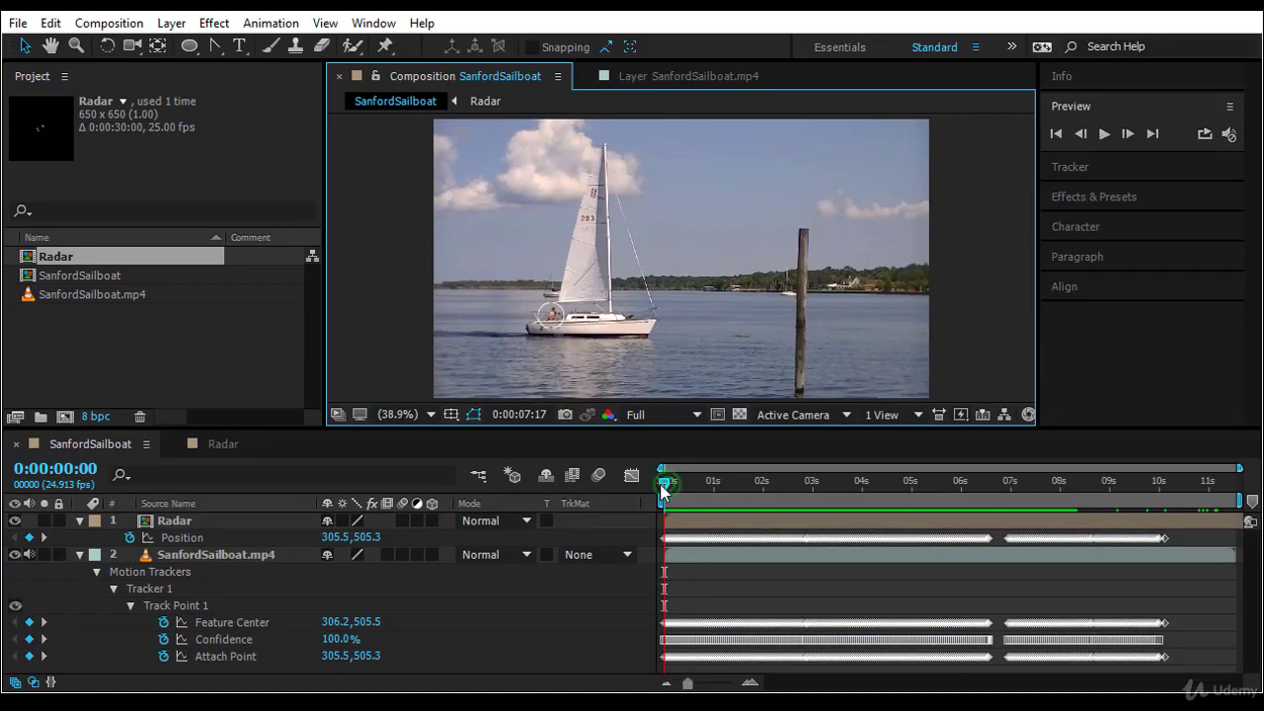
Step: Drag SanfordSailboat.mp4 from the Project panel into the timeline as the new top layer
{"action": "left_click", "coordinate": [90, 296]}
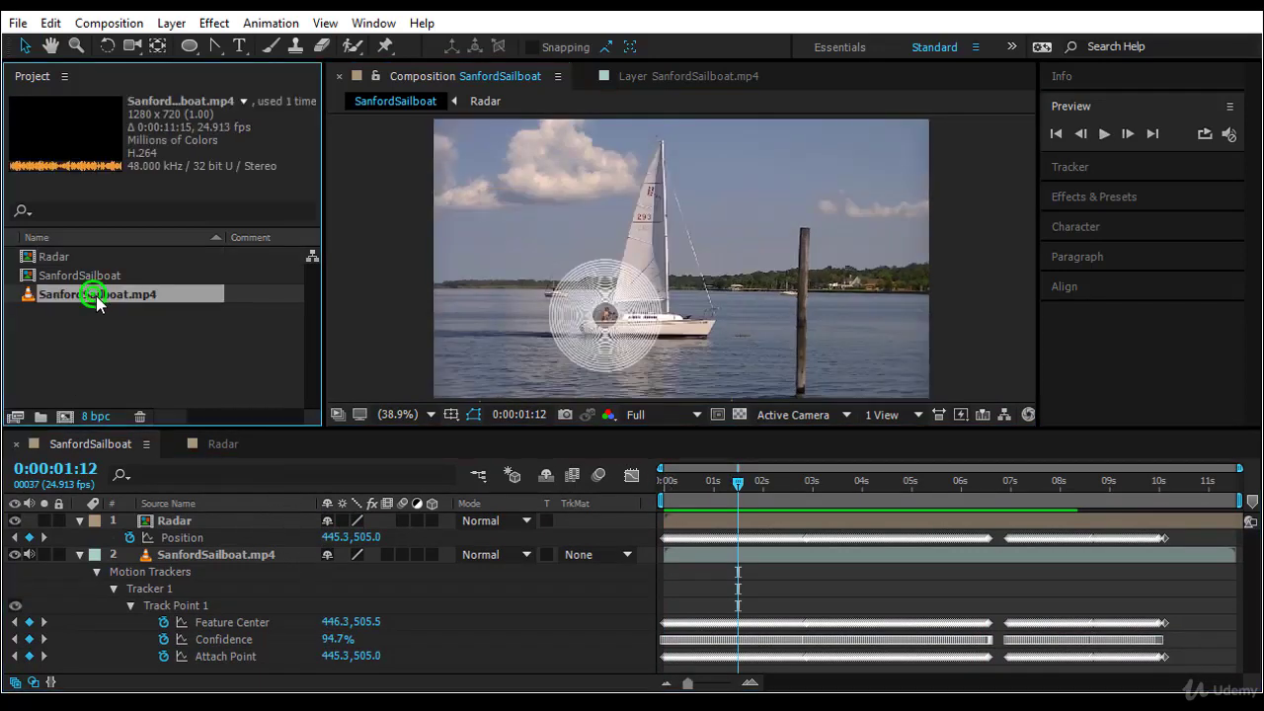
{"action": "left_click", "coordinate": [79, 554]}
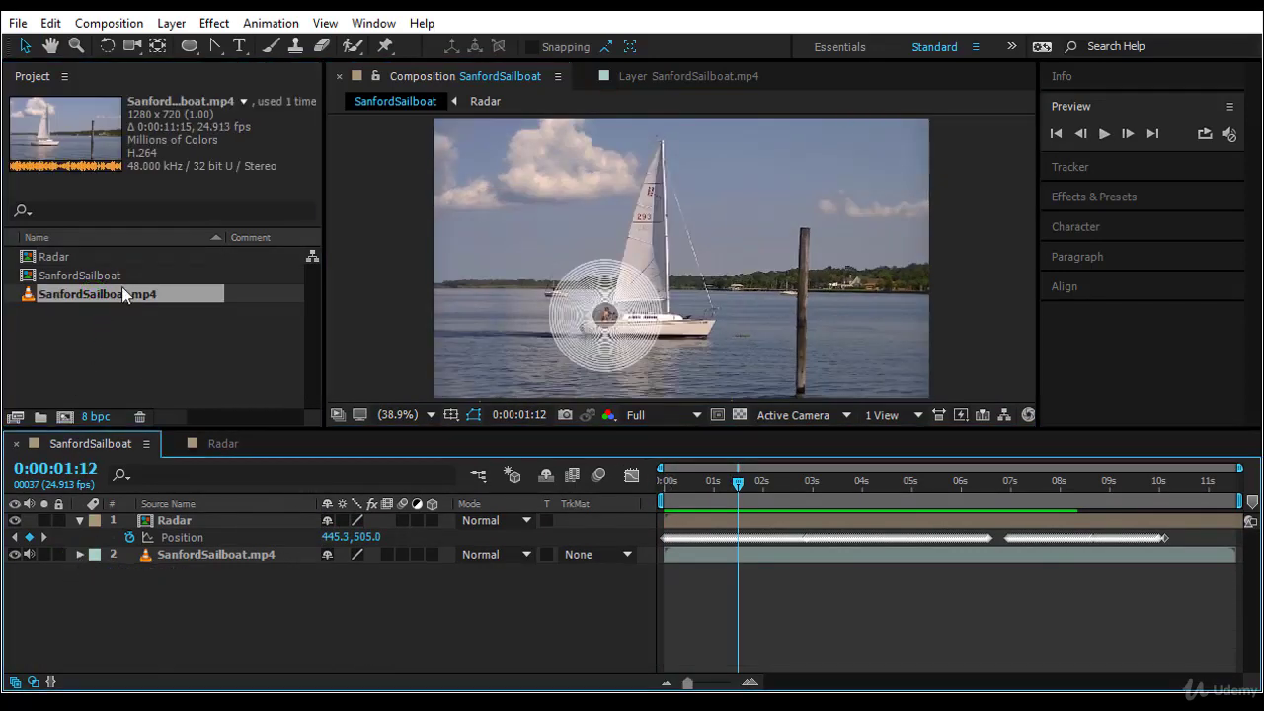
{"action": "left_click_drag", "start_coordinate": [122, 292], "coordinate": [188, 517]}
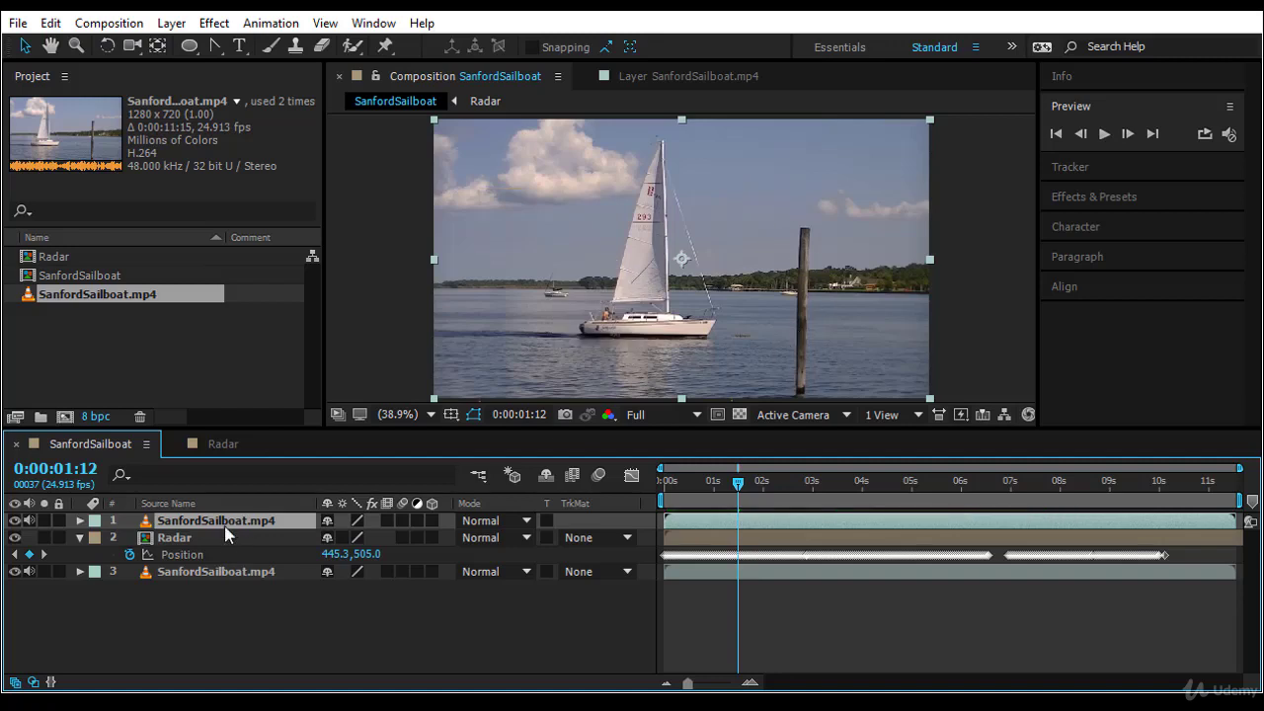
Step: Pick the Pen tool, zoom the viewer to 100% and pan over to the wooden post
{"action": "left_click_drag", "start_coordinate": [212, 46], "coordinate": [254, 46]}
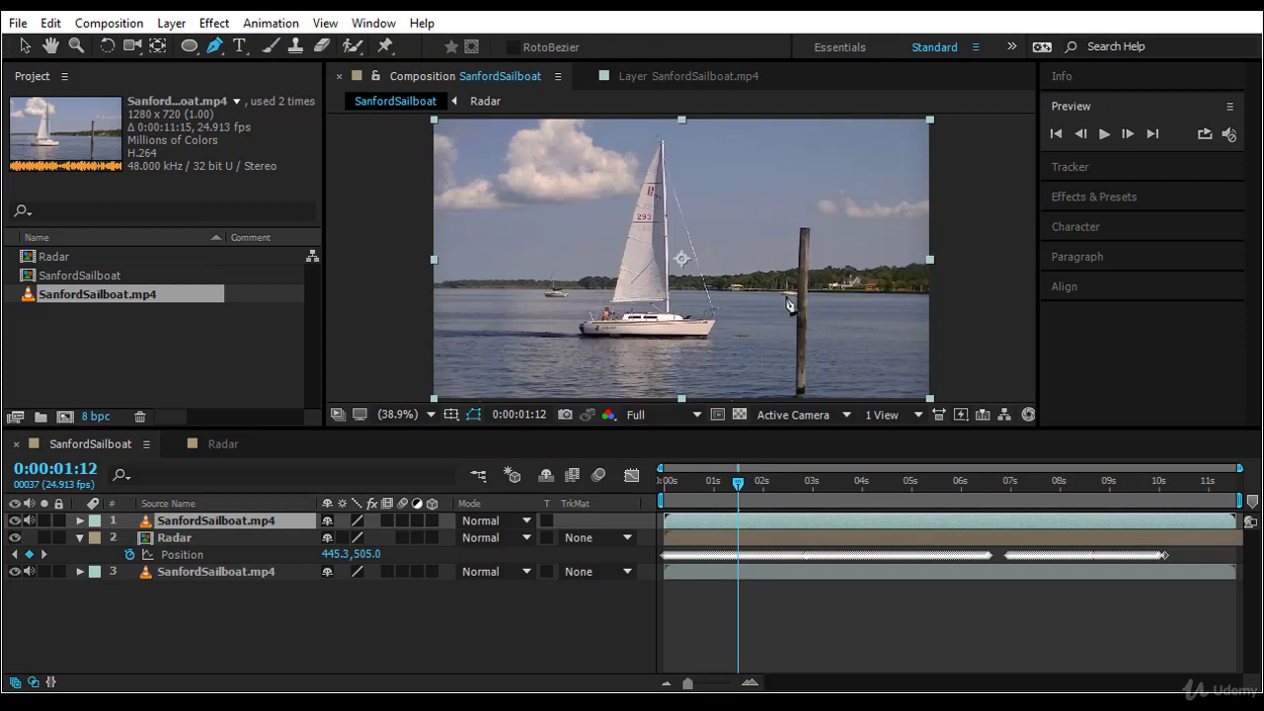
{"action": "key", "text": "slash"}
{"action": "key", "text": "h"}
{"action": "left_click_drag", "start_coordinate": [950, 302], "coordinate": [608, 276]}
{"action": "key", "text": "g"}
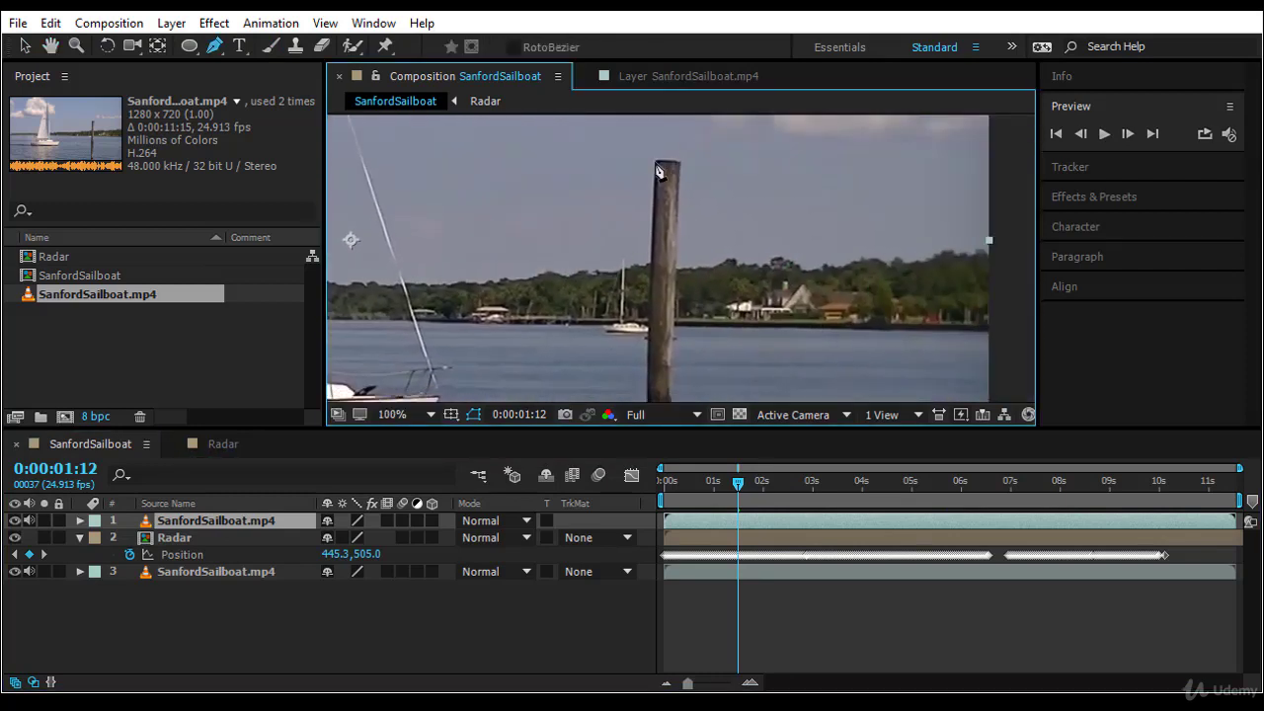
Step: Place mask points across the post's top, down its right edge and along its base
{"action": "left_click", "coordinate": [654, 162]}
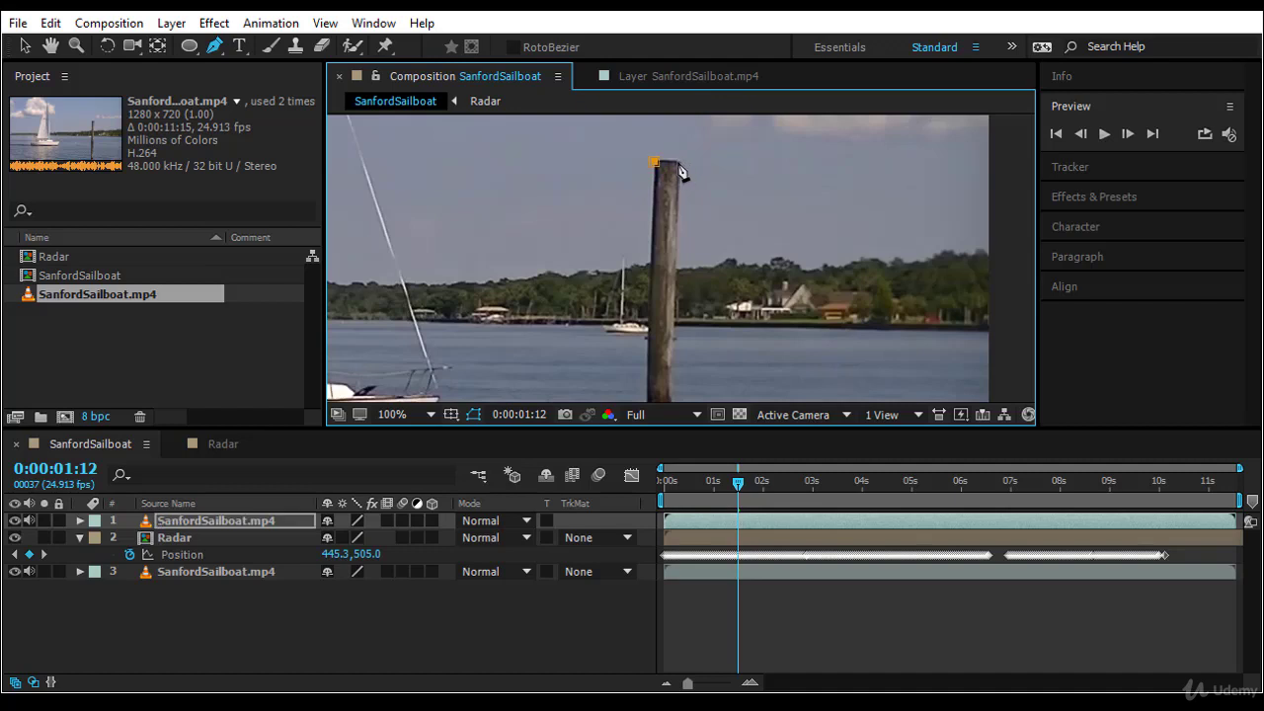
{"action": "left_click", "coordinate": [678, 162]}
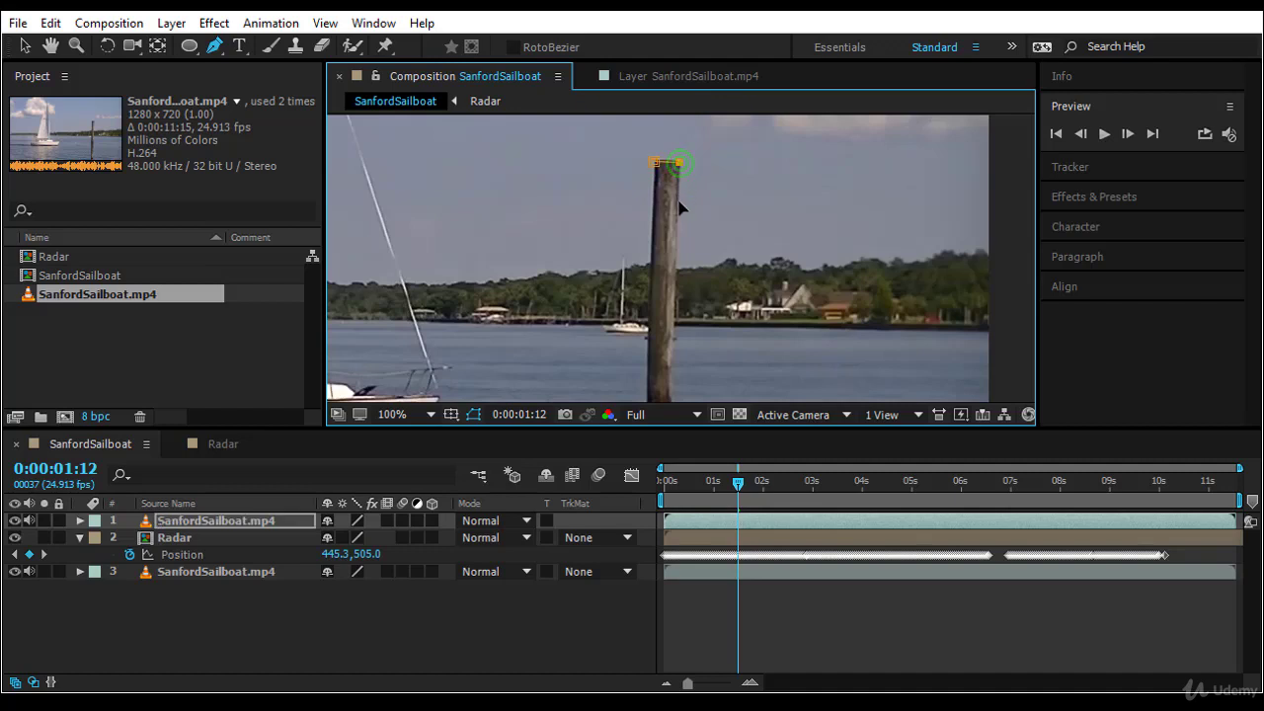
{"action": "left_click", "coordinate": [669, 378]}
{"action": "left_click_drag", "start_coordinate": [708, 367], "coordinate": [626, 301]}
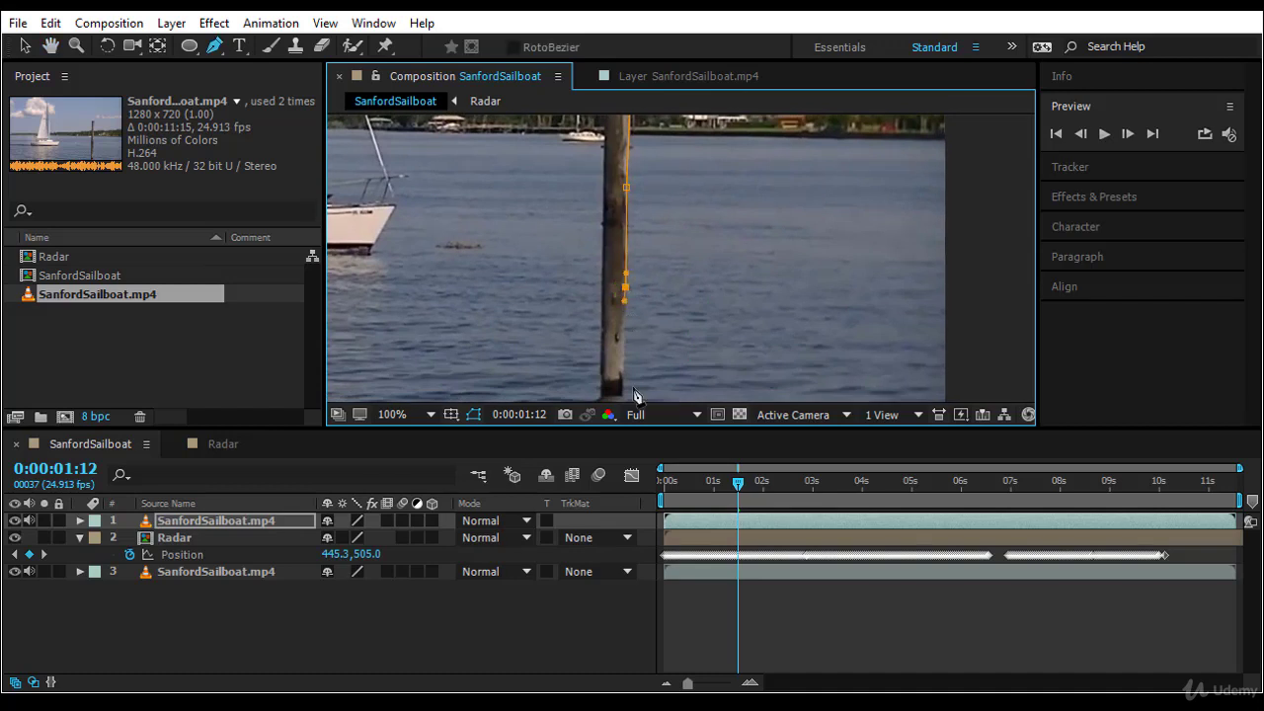
{"action": "left_click", "coordinate": [620, 395]}
{"action": "left_click", "coordinate": [601, 396]}
Step: Trace the mask up the post's left edge and close it at the first point
{"action": "left_click", "coordinate": [600, 258]}
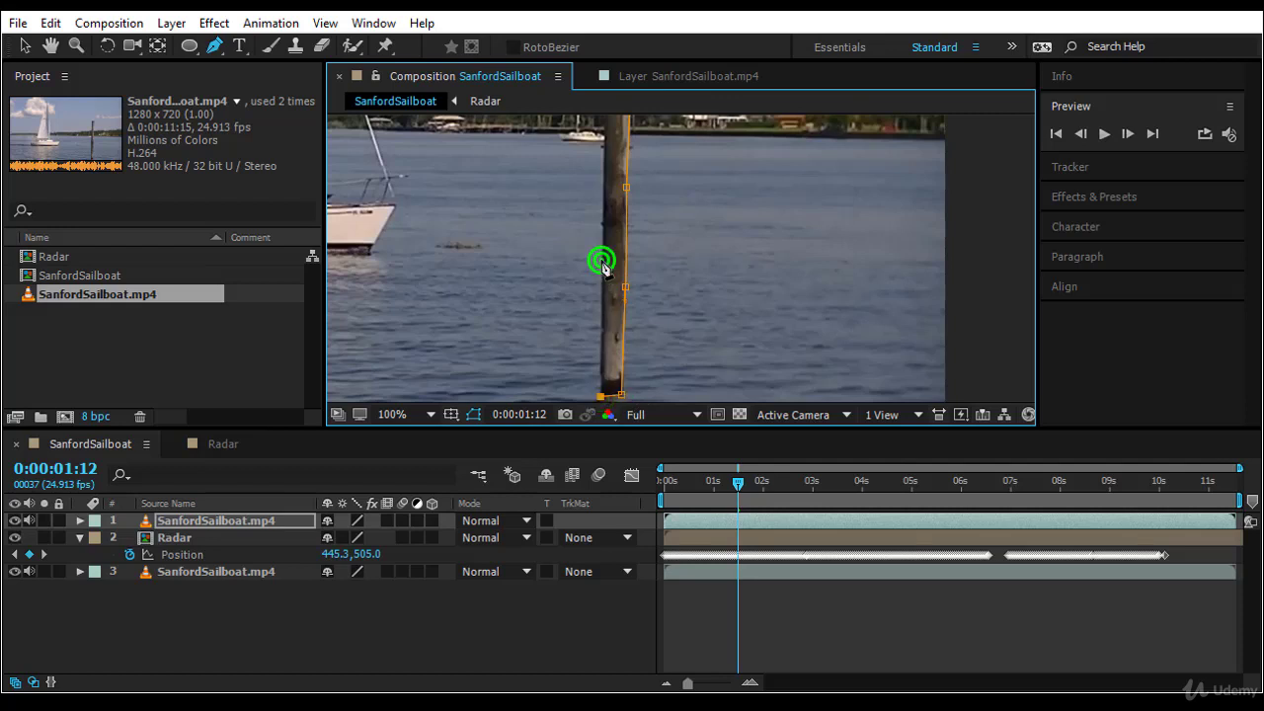
{"action": "left_click_drag", "start_coordinate": [605, 259], "coordinate": [602, 243]}
{"action": "left_click_drag", "start_coordinate": [616, 184], "coordinate": [644, 350]}
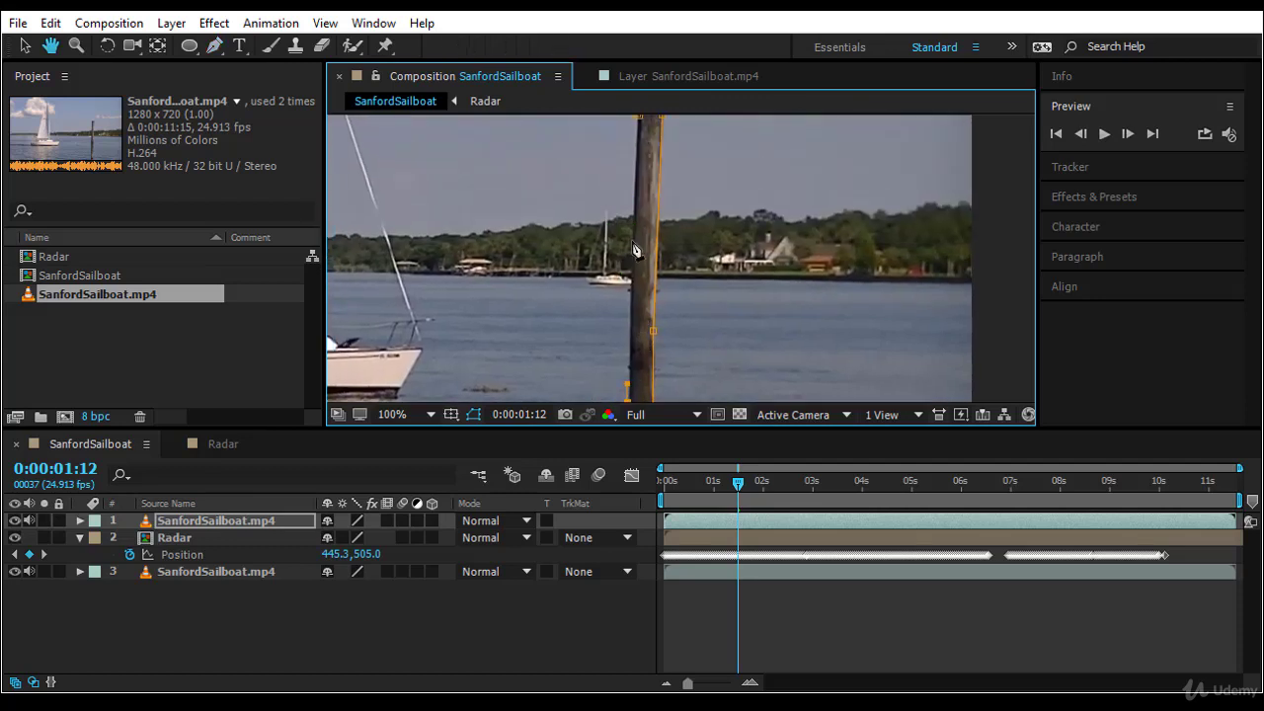
{"action": "left_click", "coordinate": [632, 239]}
{"action": "left_click", "coordinate": [634, 243]}
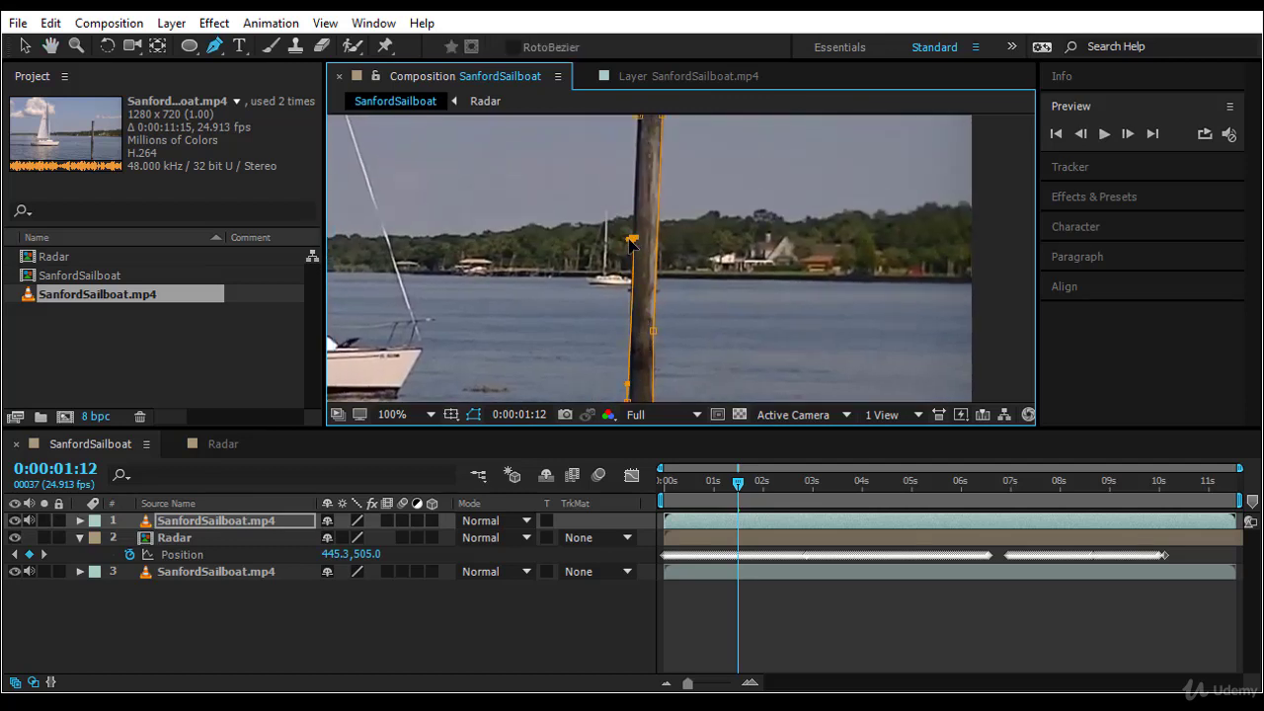
{"action": "scroll", "coordinate": [652, 193], "scroll_direction": "up", "scroll_amount": 3}
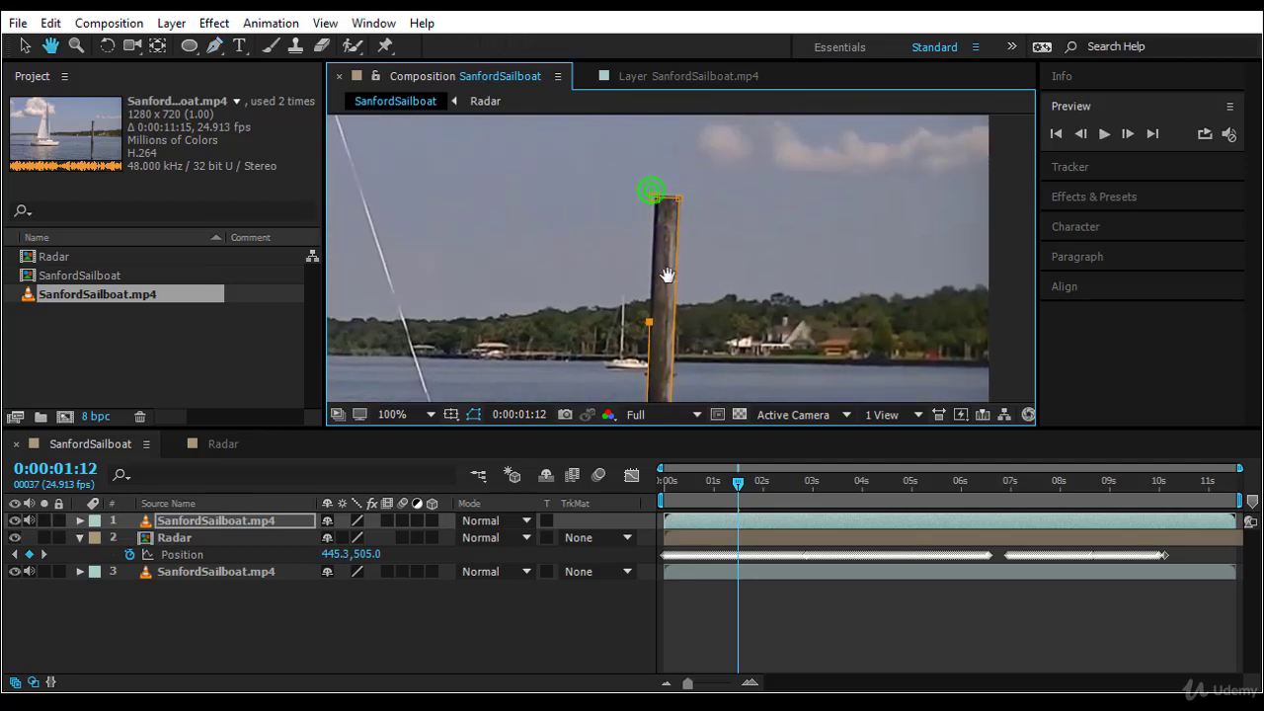
{"action": "left_click", "coordinate": [655, 201]}
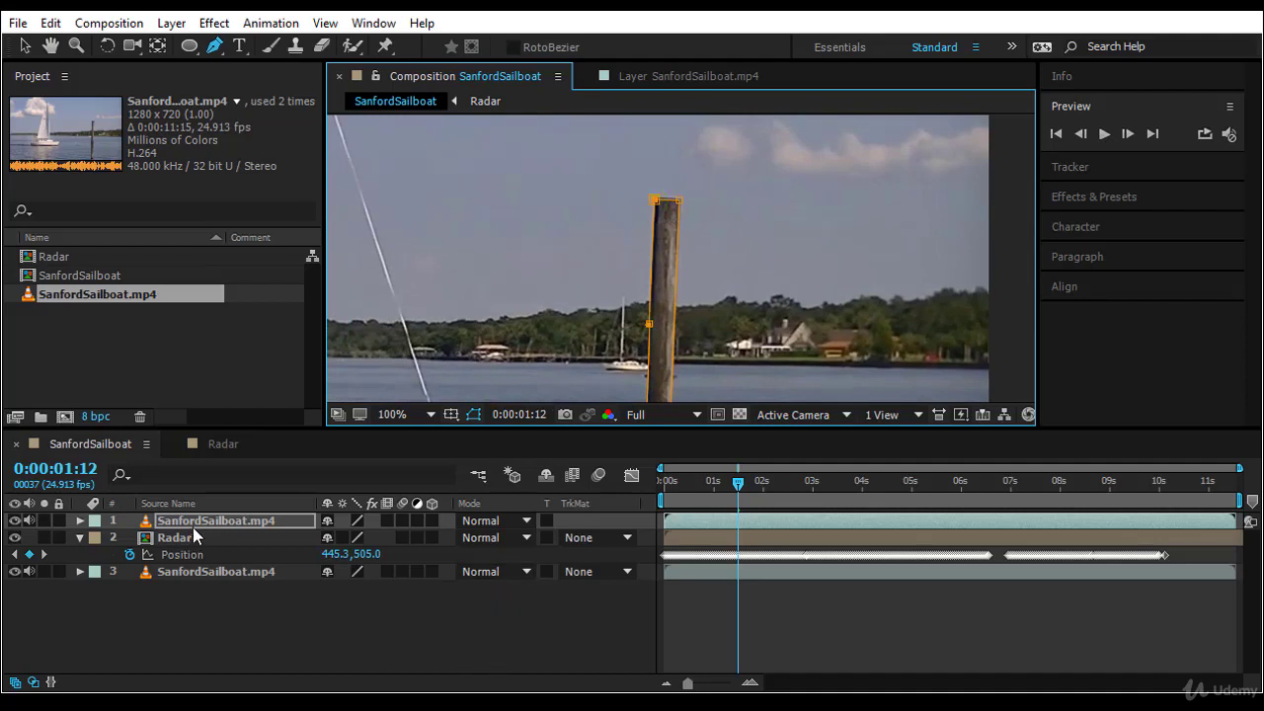
Step: Hide the Radar and bottom video layers to inspect the isolated post mask
{"action": "left_click", "coordinate": [13, 538]}
{"action": "left_click", "coordinate": [18, 573]}
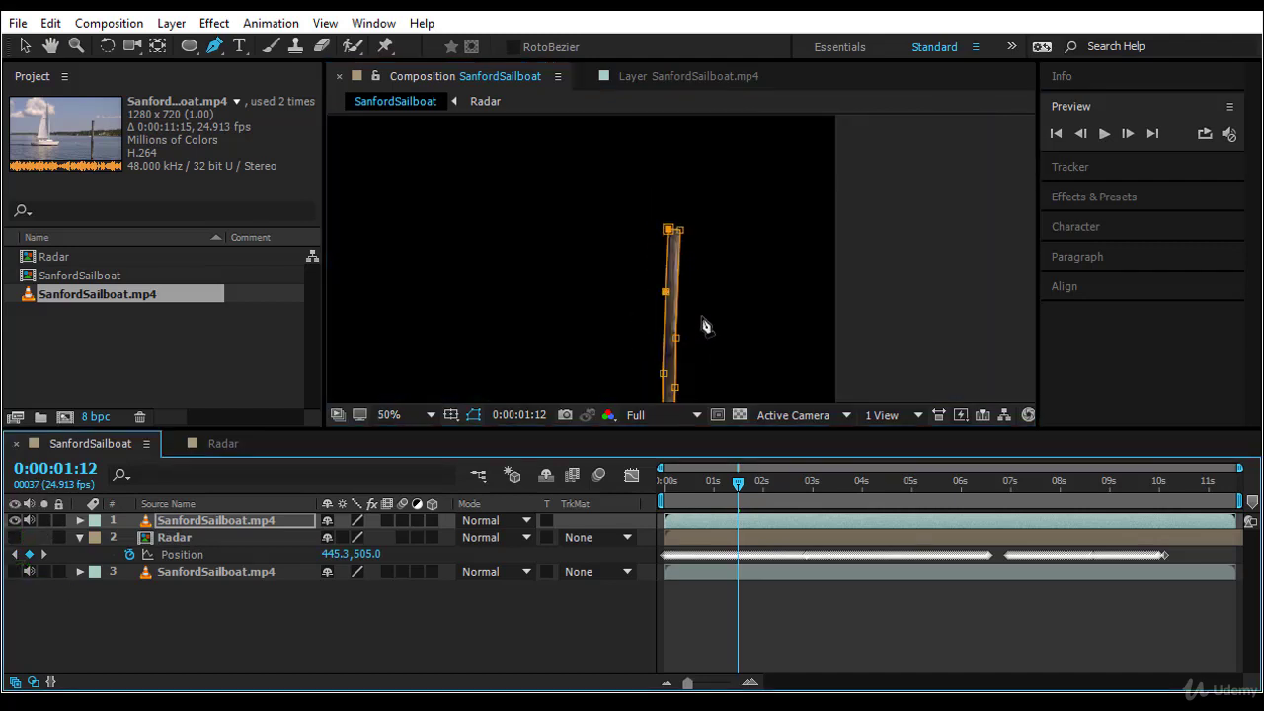
{"action": "left_click_drag", "start_coordinate": [650, 338], "coordinate": [720, 219]}
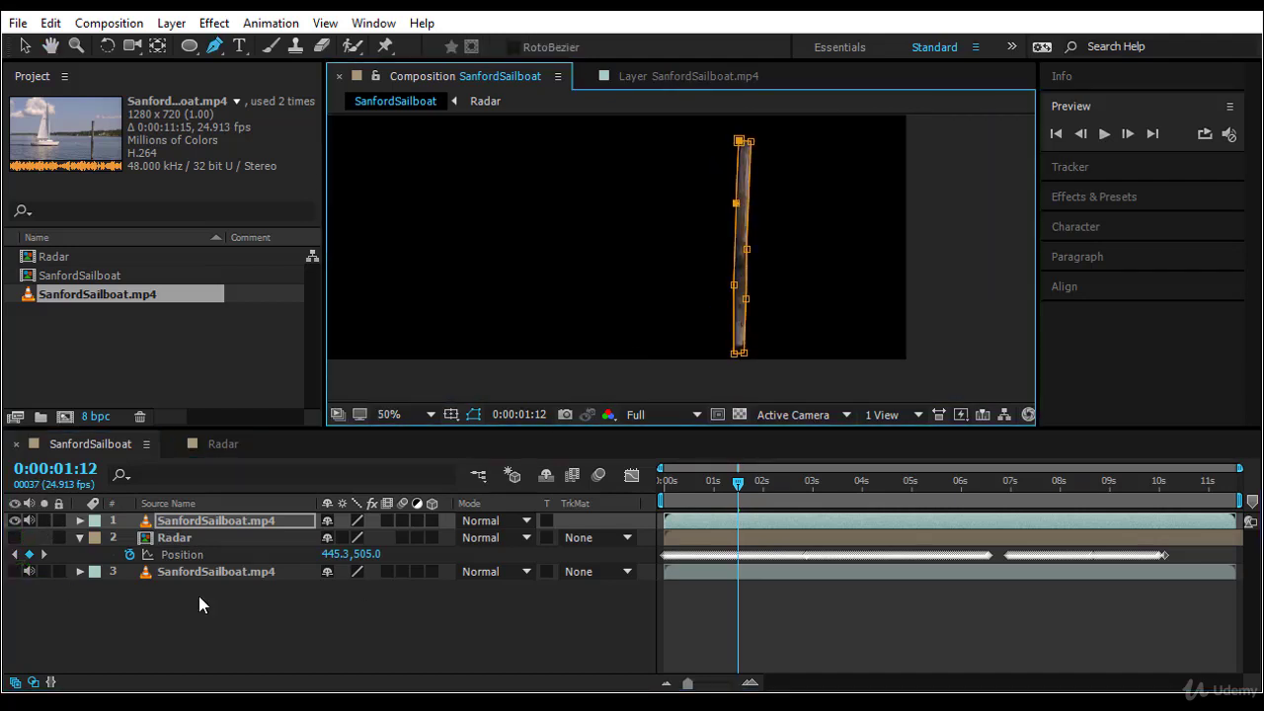
Step: Show the bottom video layer again, set magnification to Fit and scrub to a later frame
{"action": "left_click", "coordinate": [15, 572]}
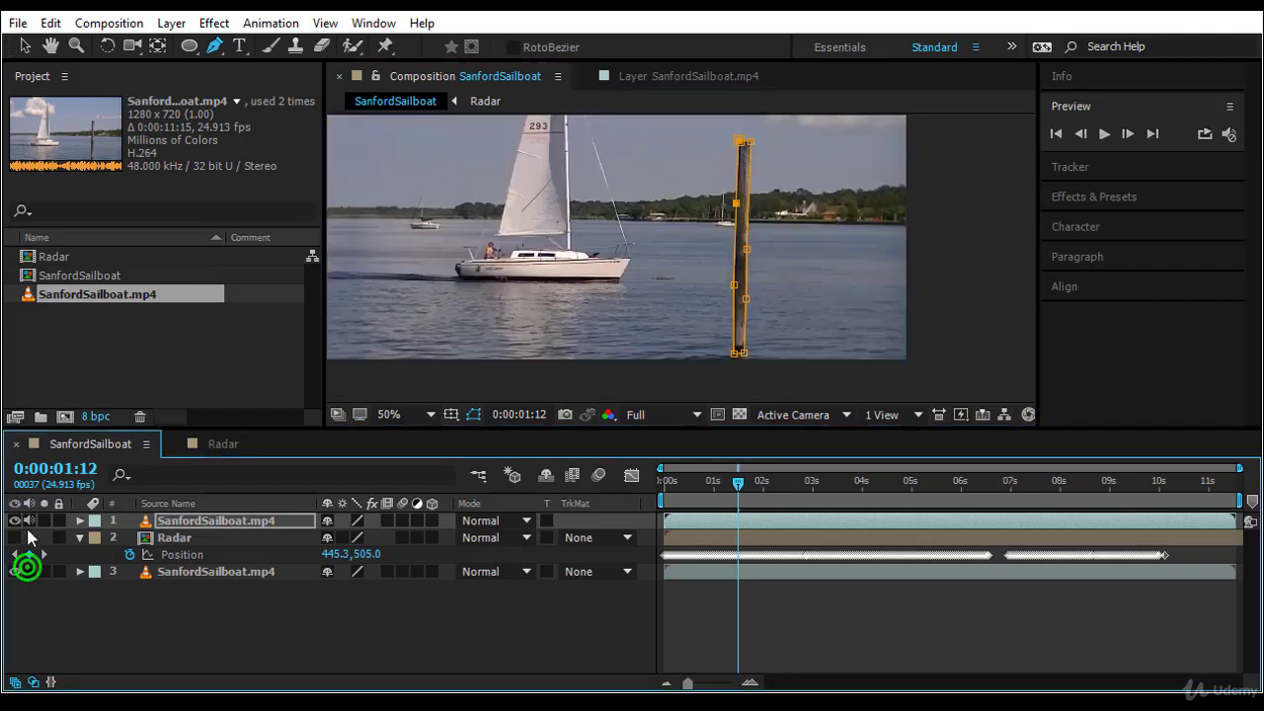
{"action": "left_click", "coordinate": [29, 521]}
{"action": "left_click", "coordinate": [397, 415]}
{"action": "left_click", "coordinate": [439, 78]}
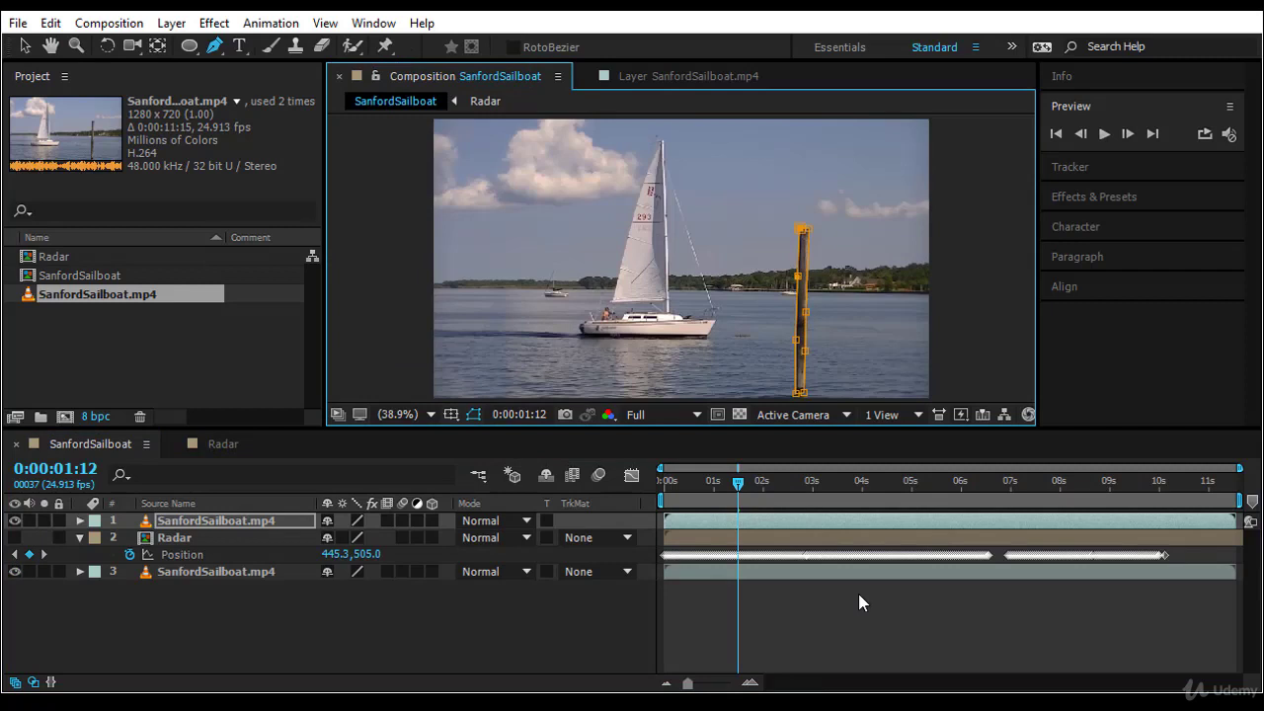
{"action": "left_click_drag", "start_coordinate": [747, 487], "coordinate": [817, 505]}
Step: Turn Radar back on, preview from the start, then replay from 0:00:03:13 near the post
{"action": "key", "text": "Home"}
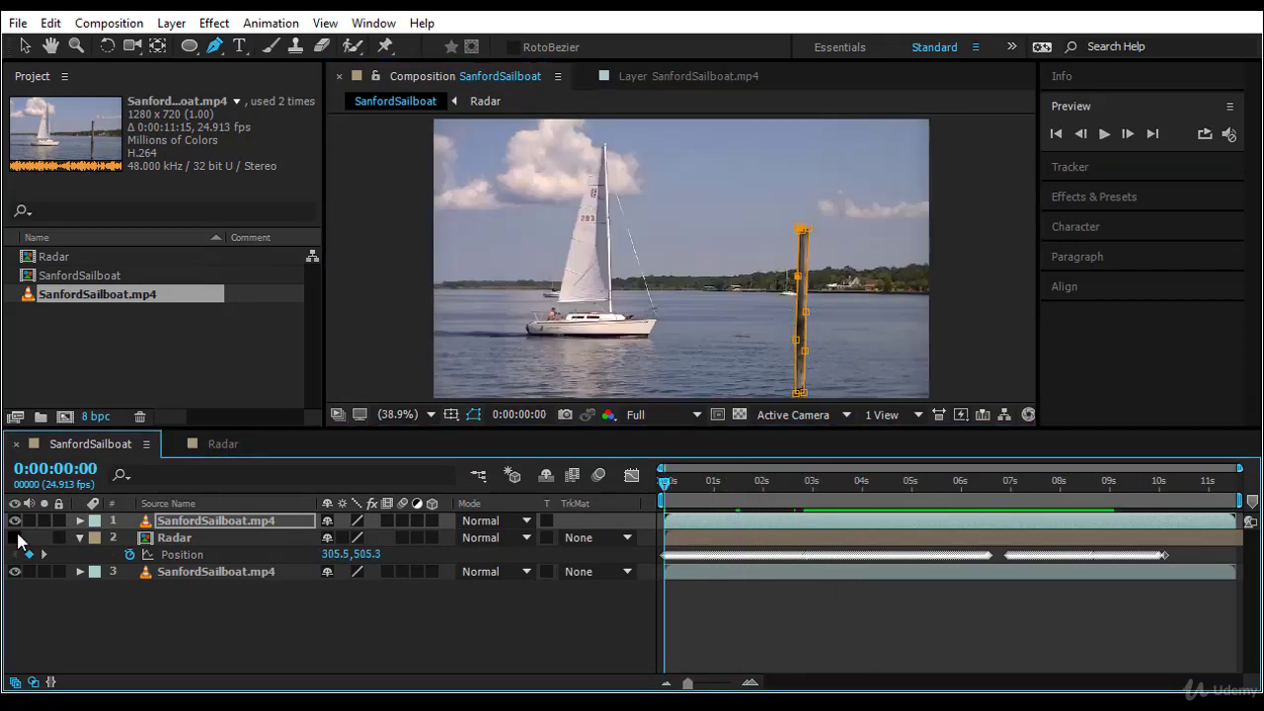
{"action": "left_click", "coordinate": [15, 537]}
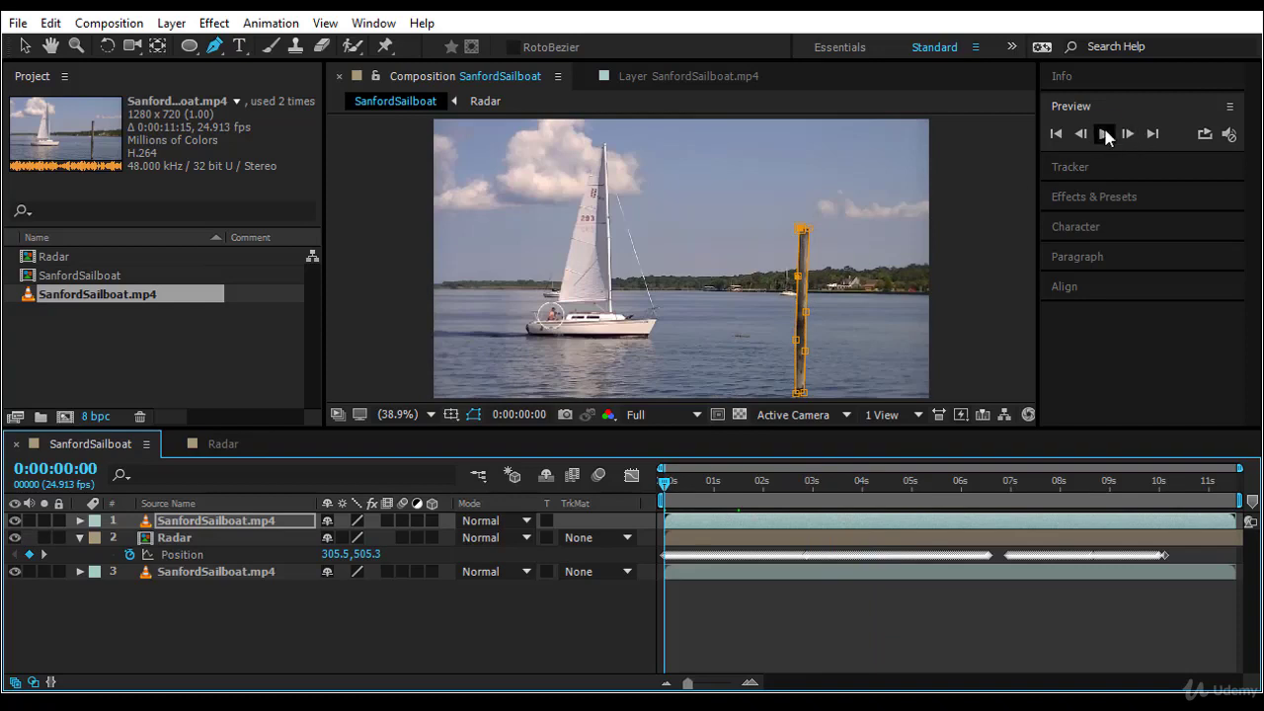
{"action": "left_click", "coordinate": [1104, 134]}
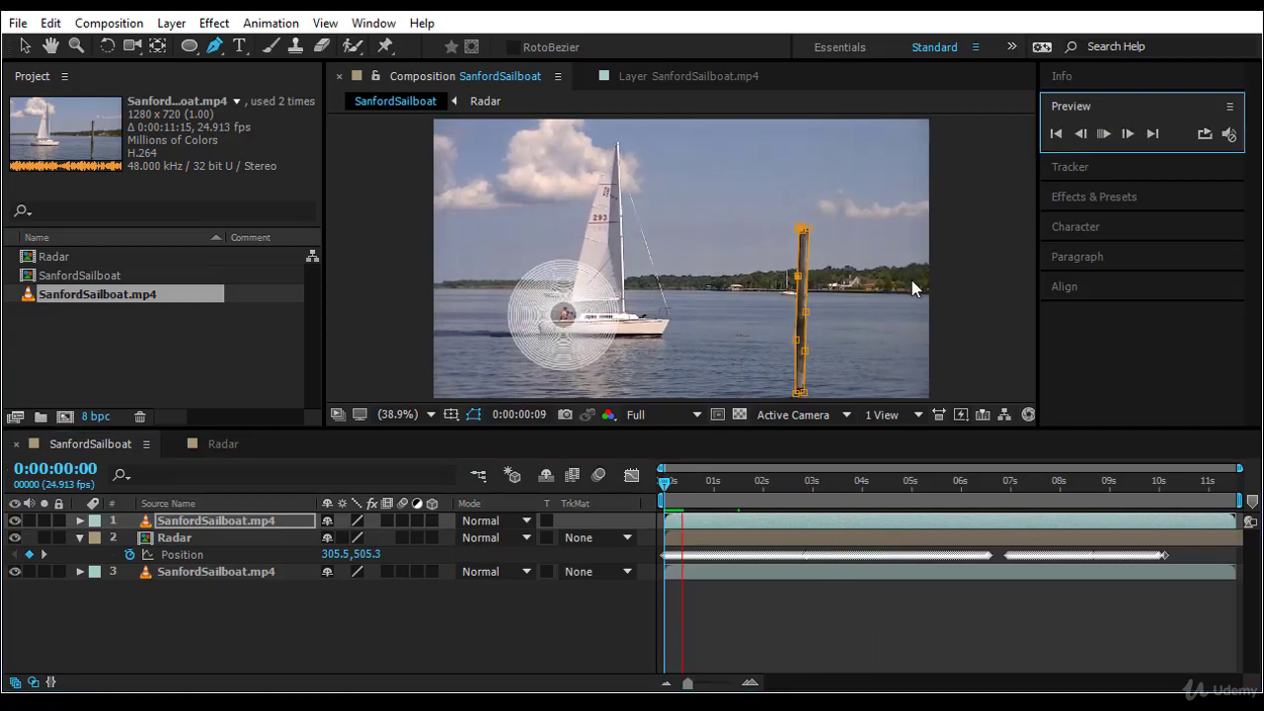
{"action": "left_click", "coordinate": [1035, 260]}
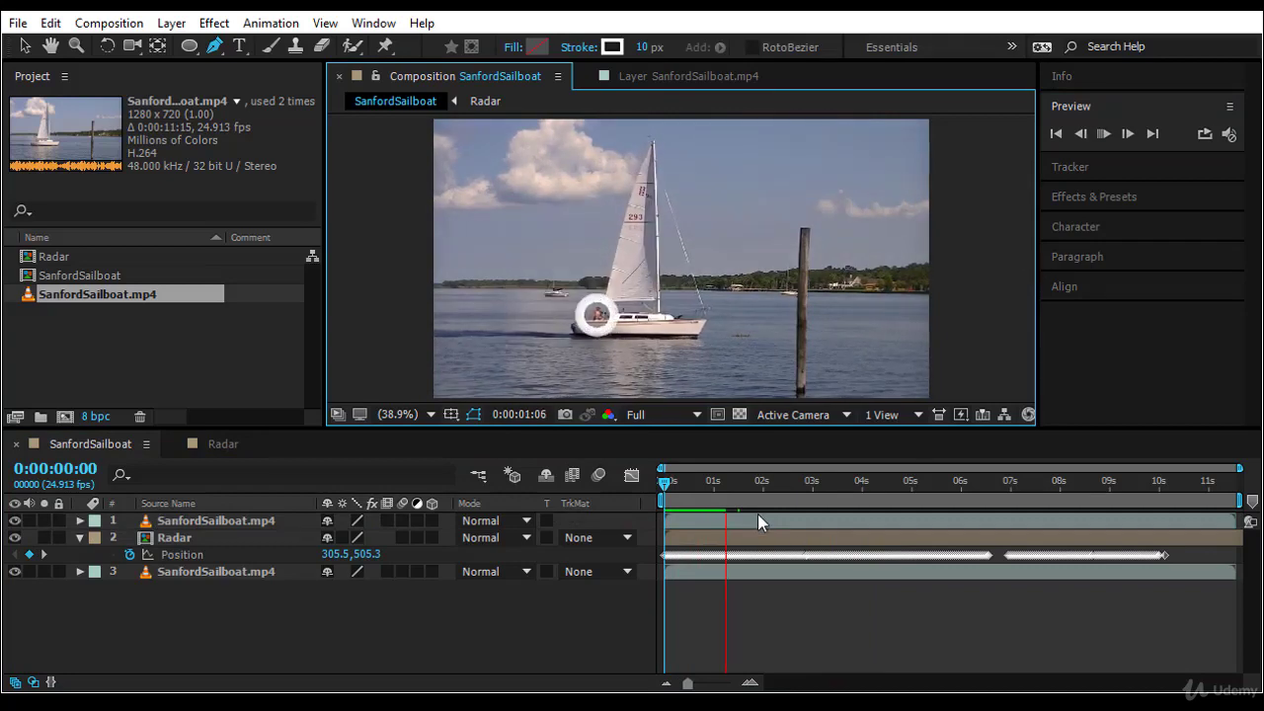
{"action": "key", "text": "space"}
{"action": "left_click_drag", "start_coordinate": [770, 484], "coordinate": [835, 492]}
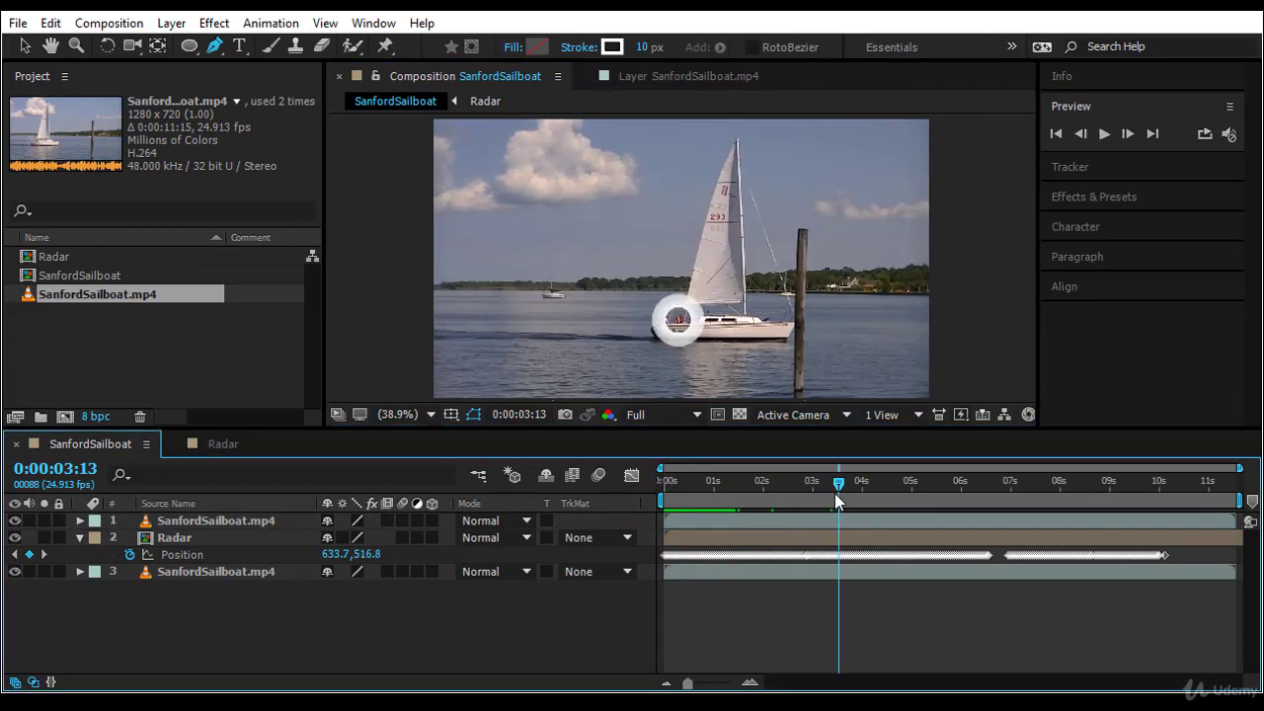
{"action": "left_click", "coordinate": [1105, 133]}
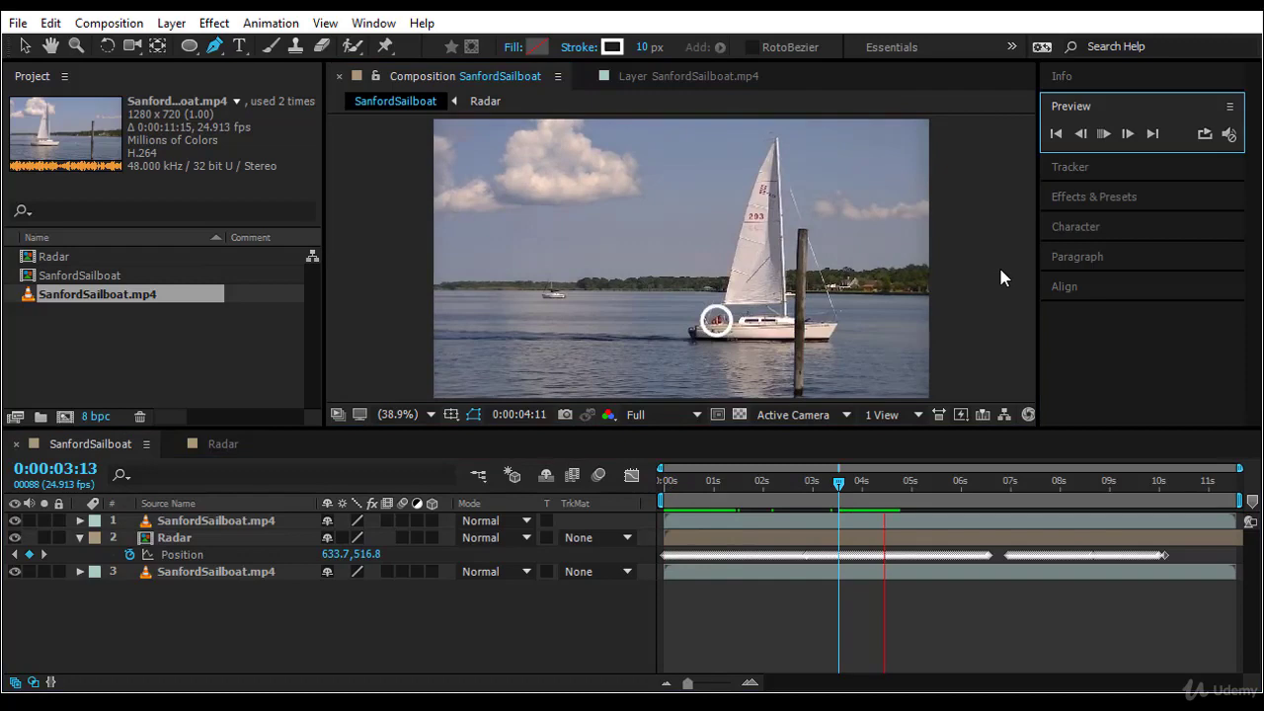